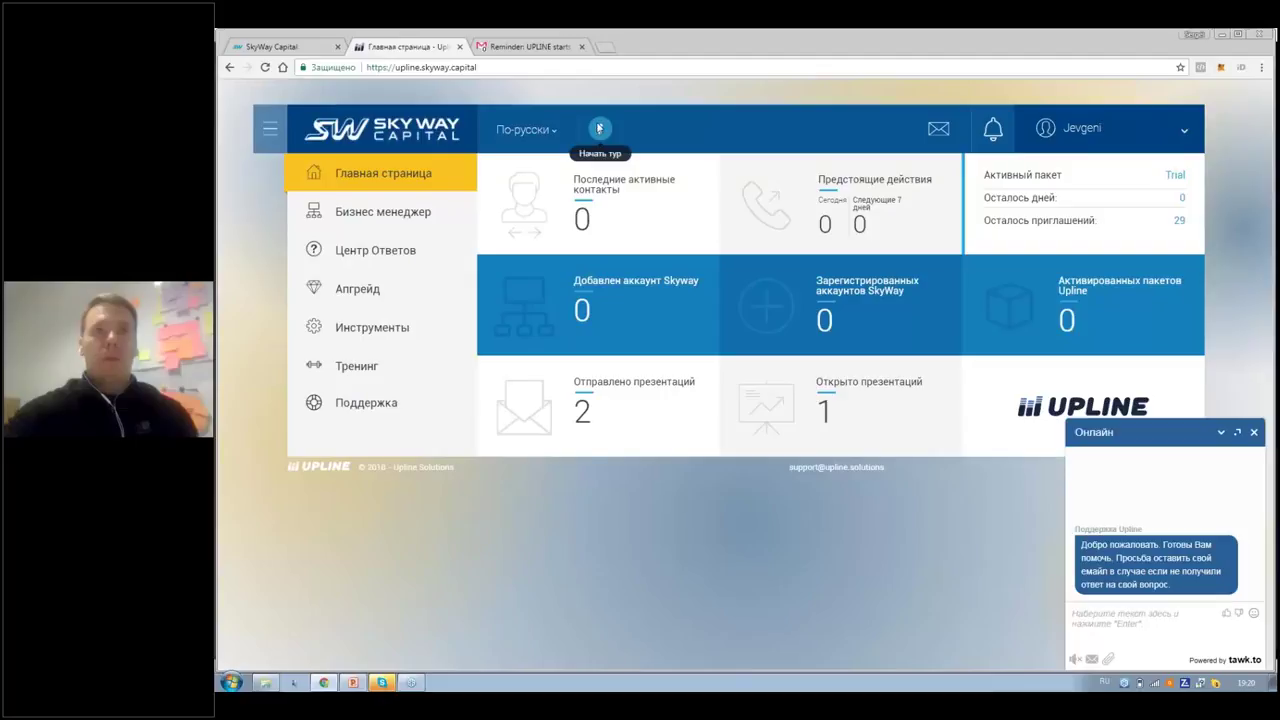
# Step: Skip the guided tour, open the Business Manager Team page and focus its e-mail search
pyautogui.click(599, 128)
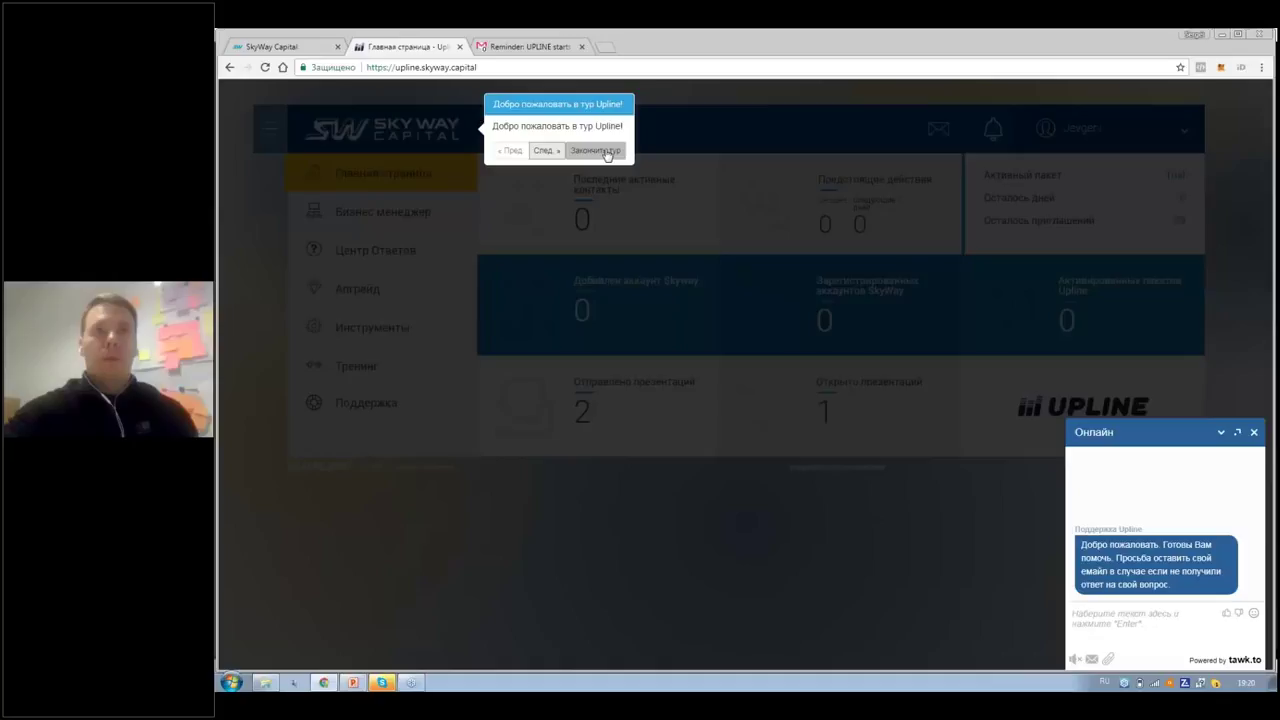
pyautogui.click(607, 154)
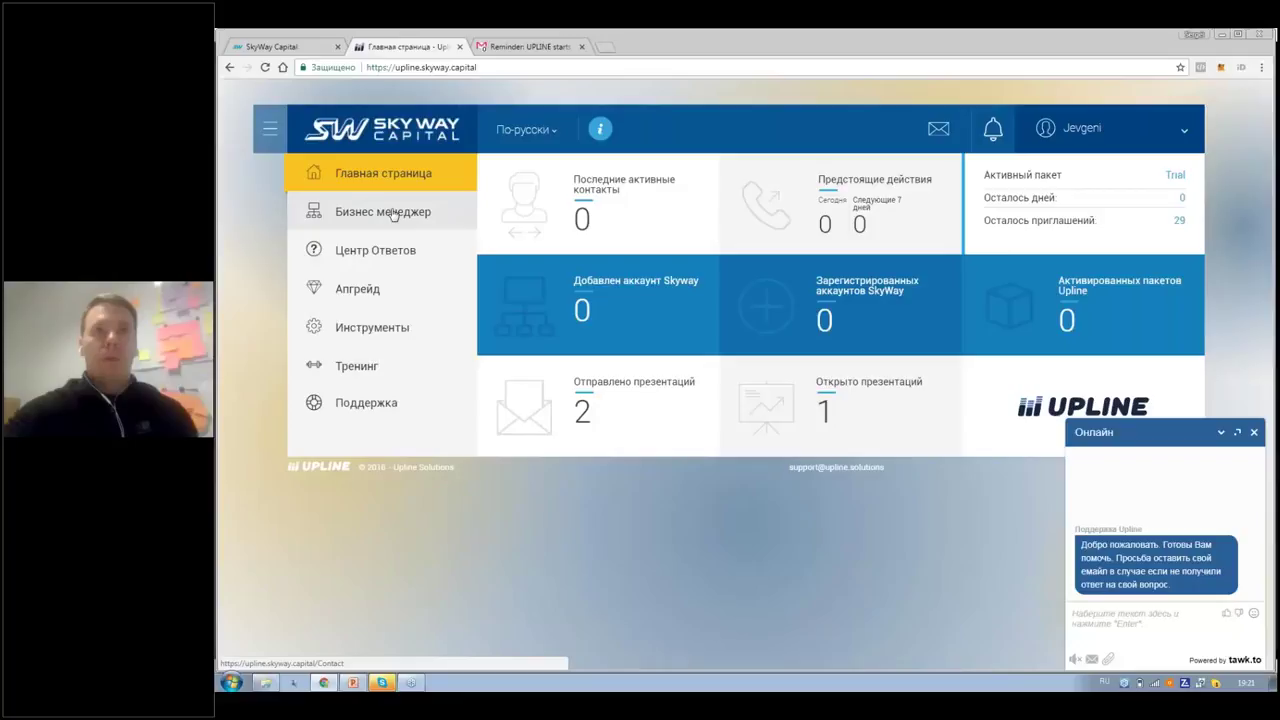
pyautogui.click(365, 213)
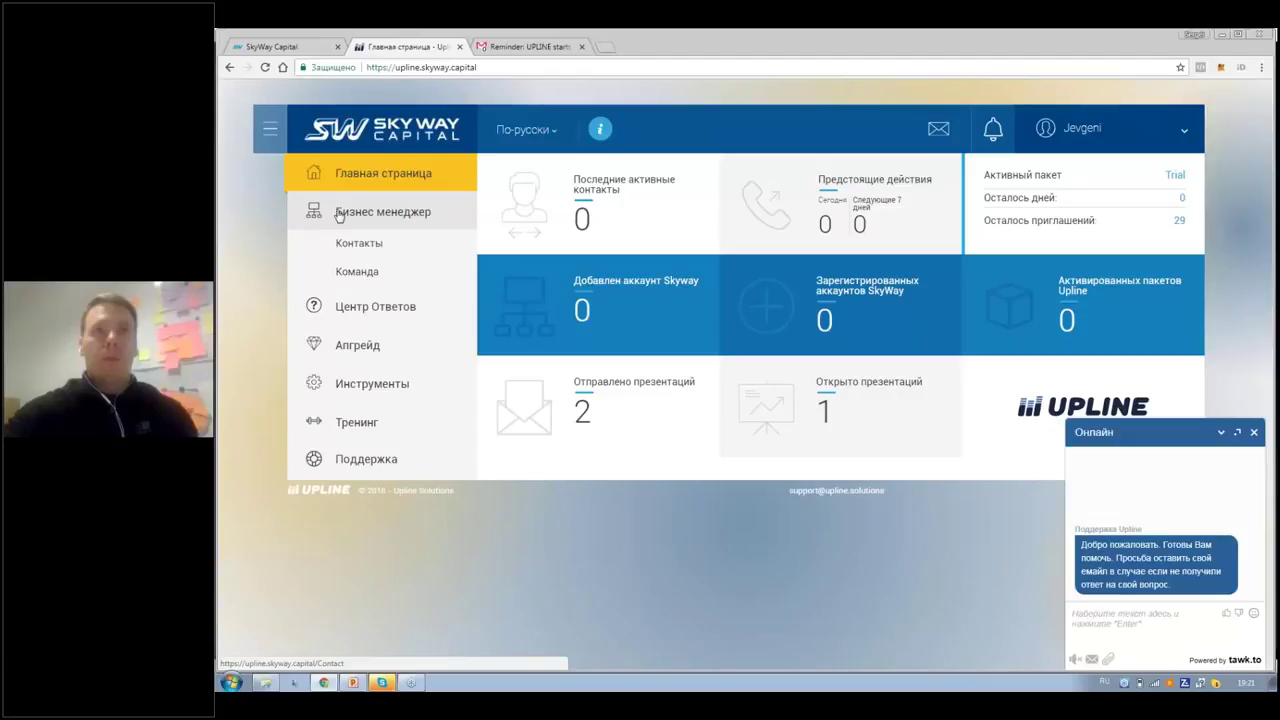
pyautogui.click(344, 273)
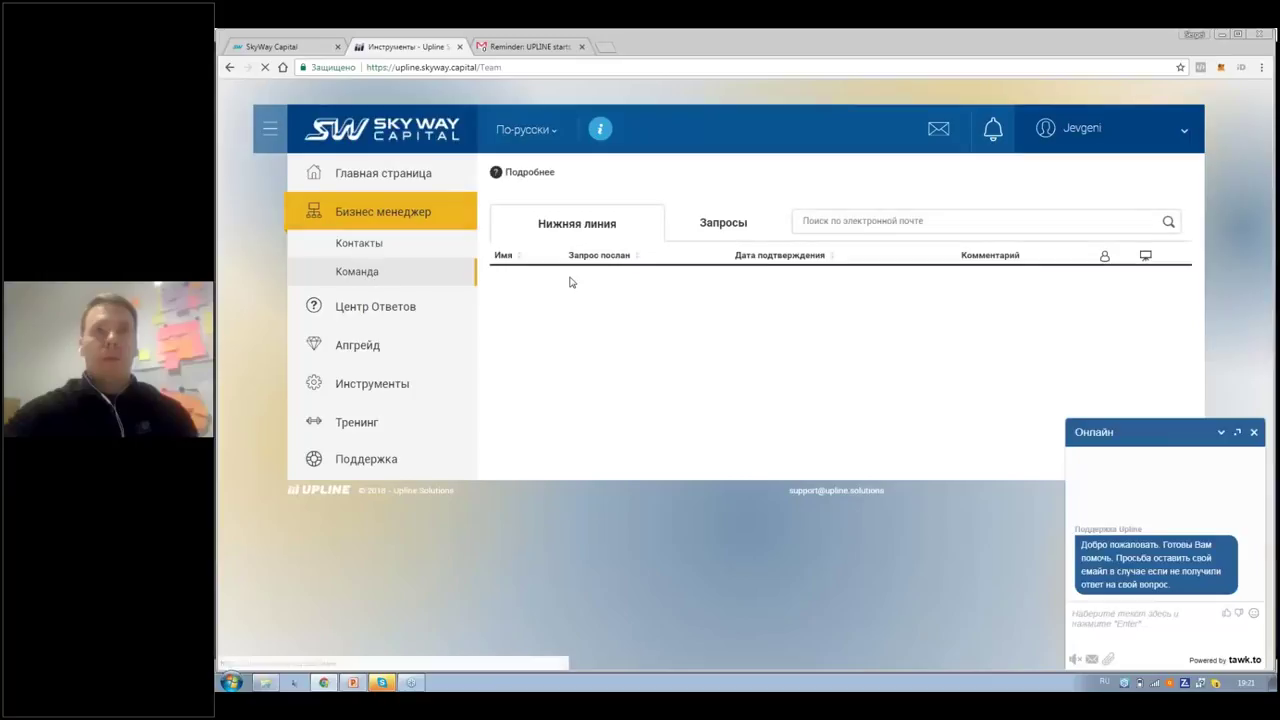
pyautogui.click(875, 224)
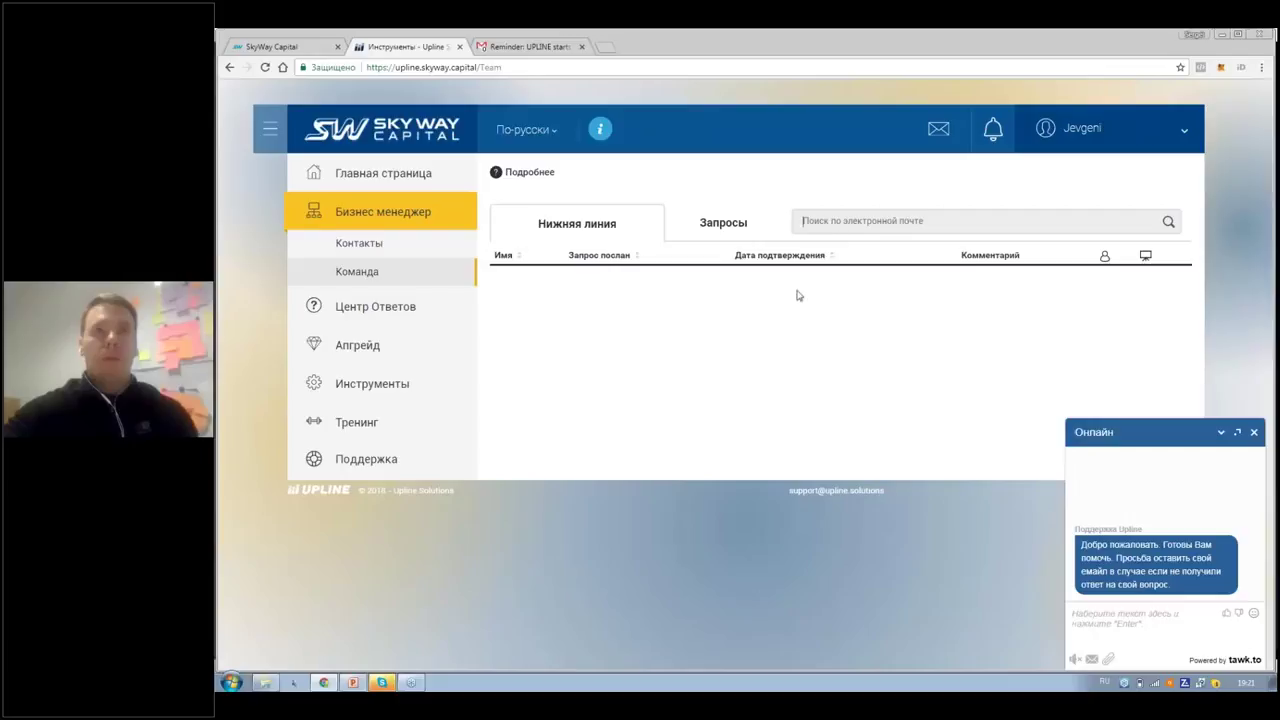
# Step: Open the Контакты list, switch the keyboard to Russian and minimise the support chat
pyautogui.click(406, 246)
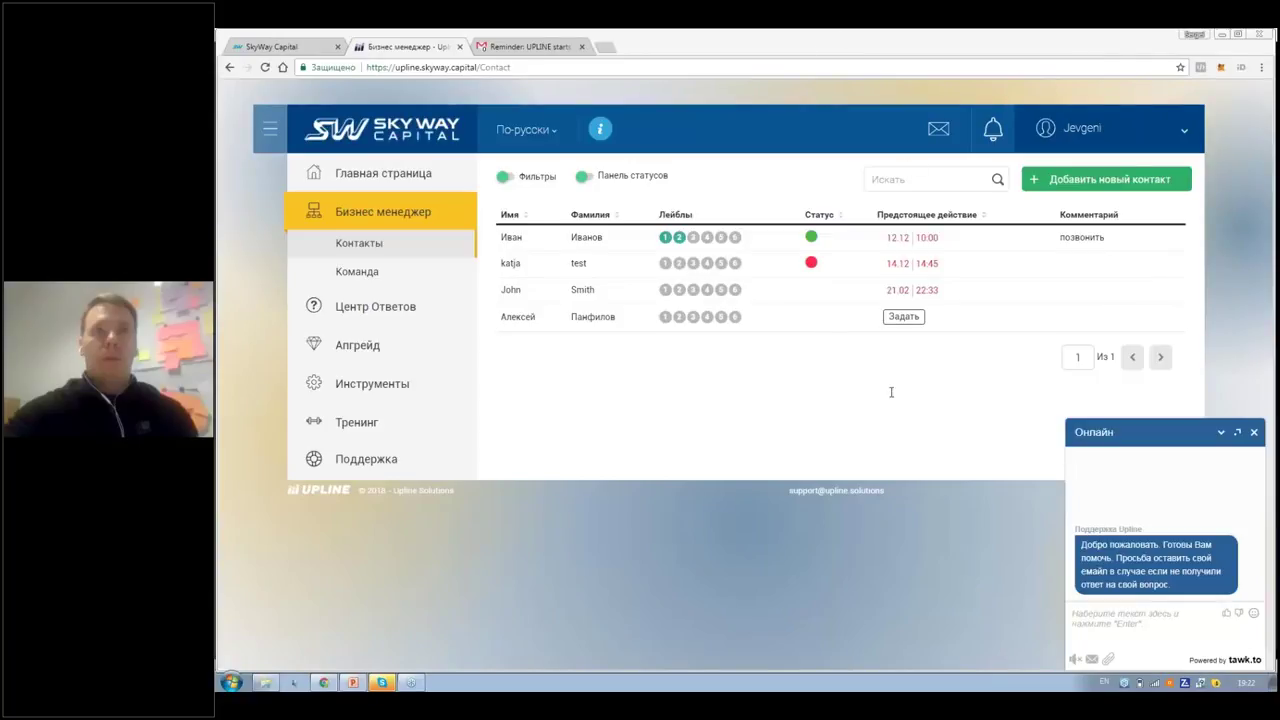
pyautogui.hotkey('alt', 'shift')
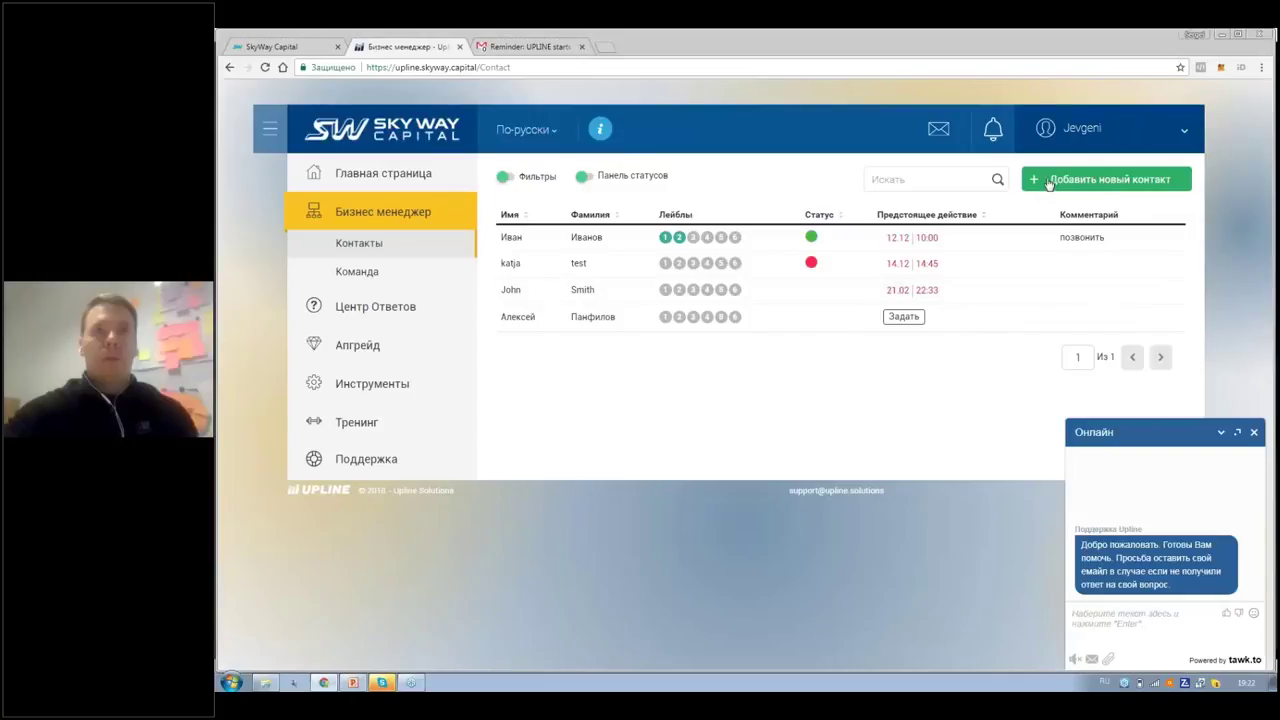
pyautogui.click(1251, 432)
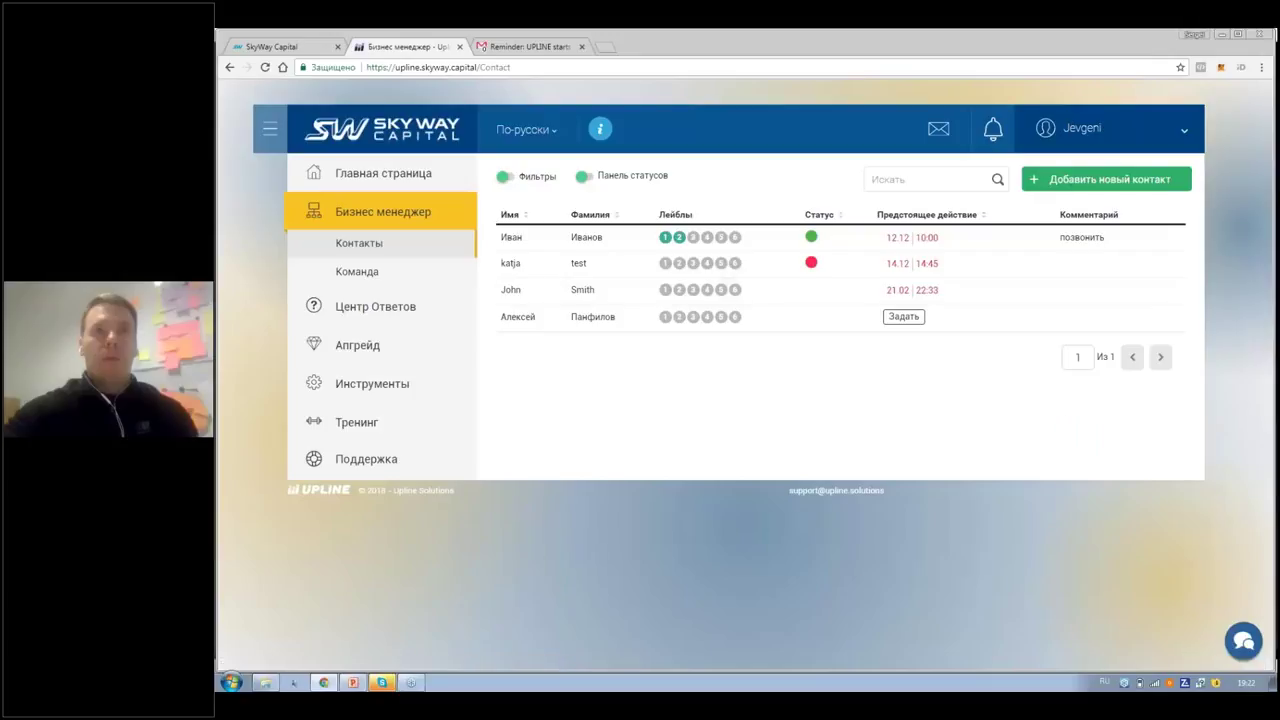
# Step: Add a new contact with the contact's first name and surname and Русский as language
pyautogui.click(1069, 178)
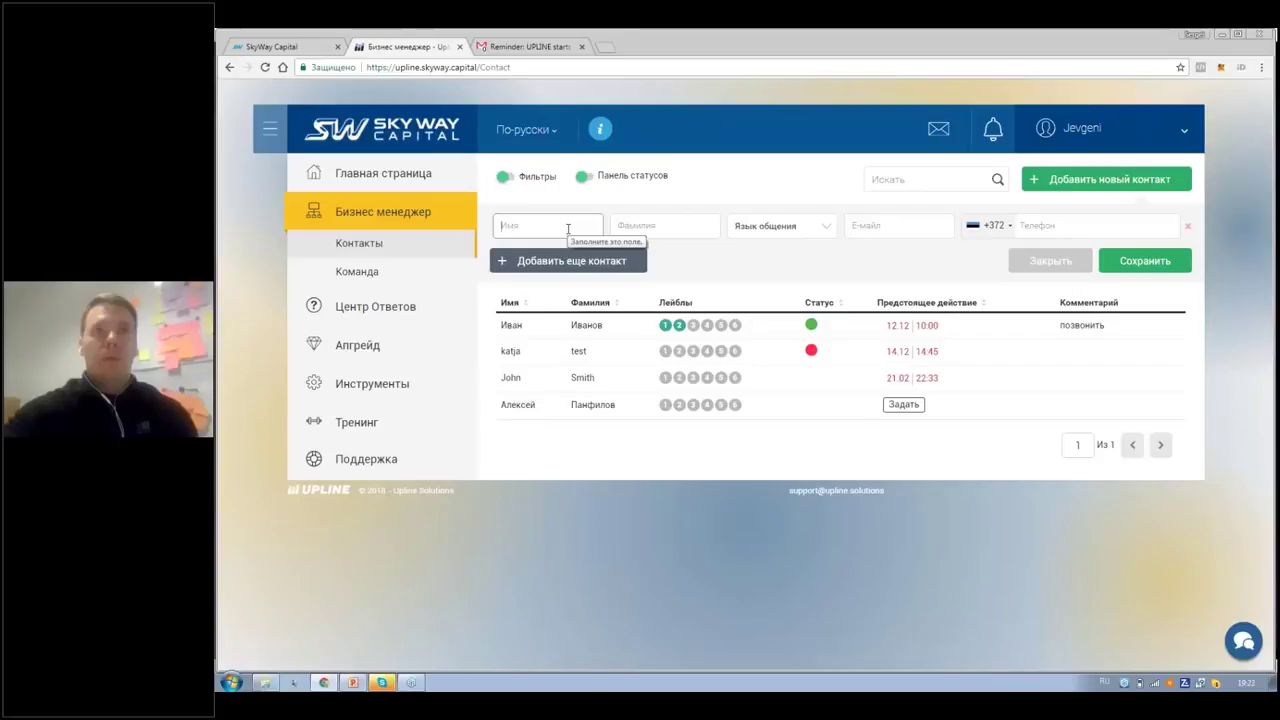
pyautogui.write('Иван')
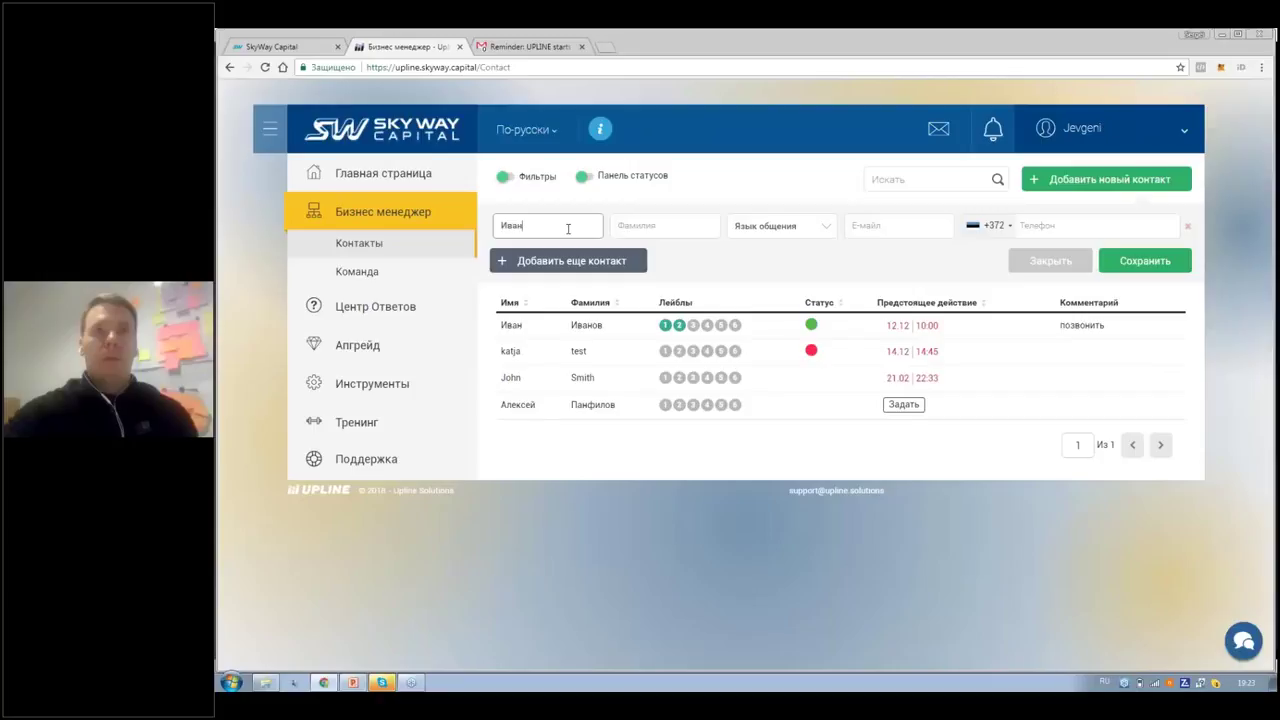
pyautogui.press('Tab')
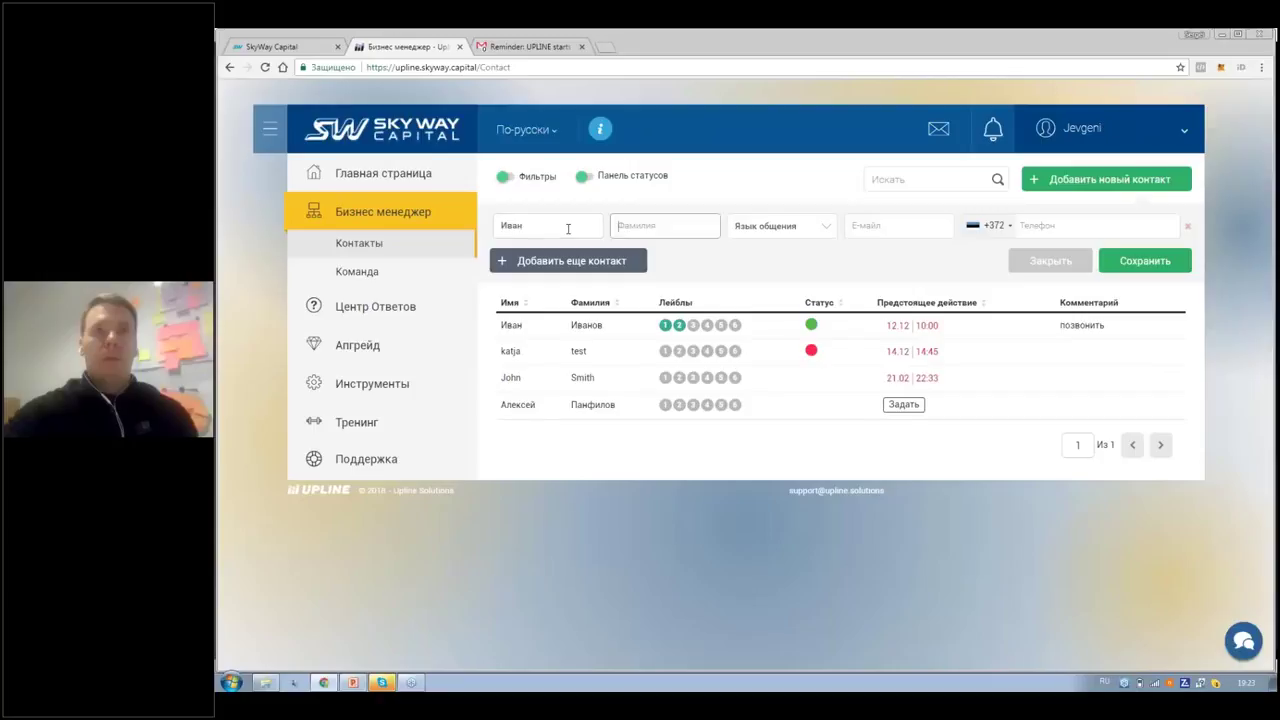
pyautogui.write('Иванов')
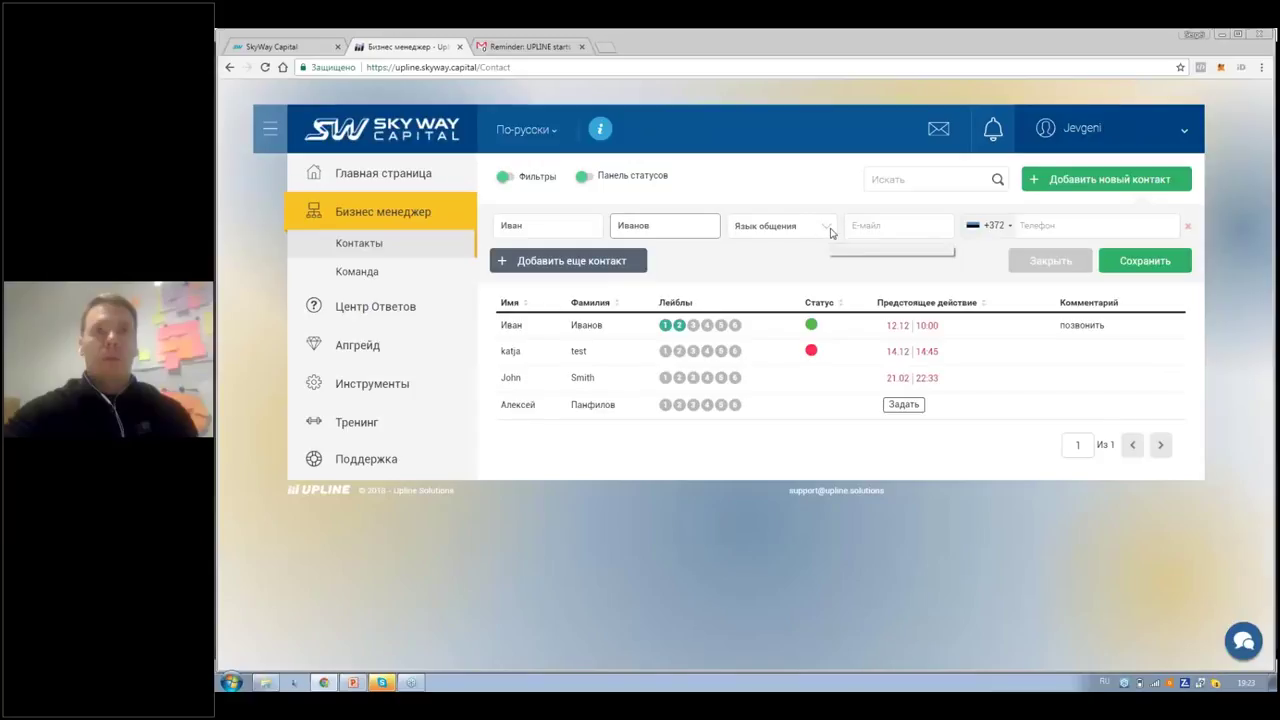
pyautogui.click(830, 232)
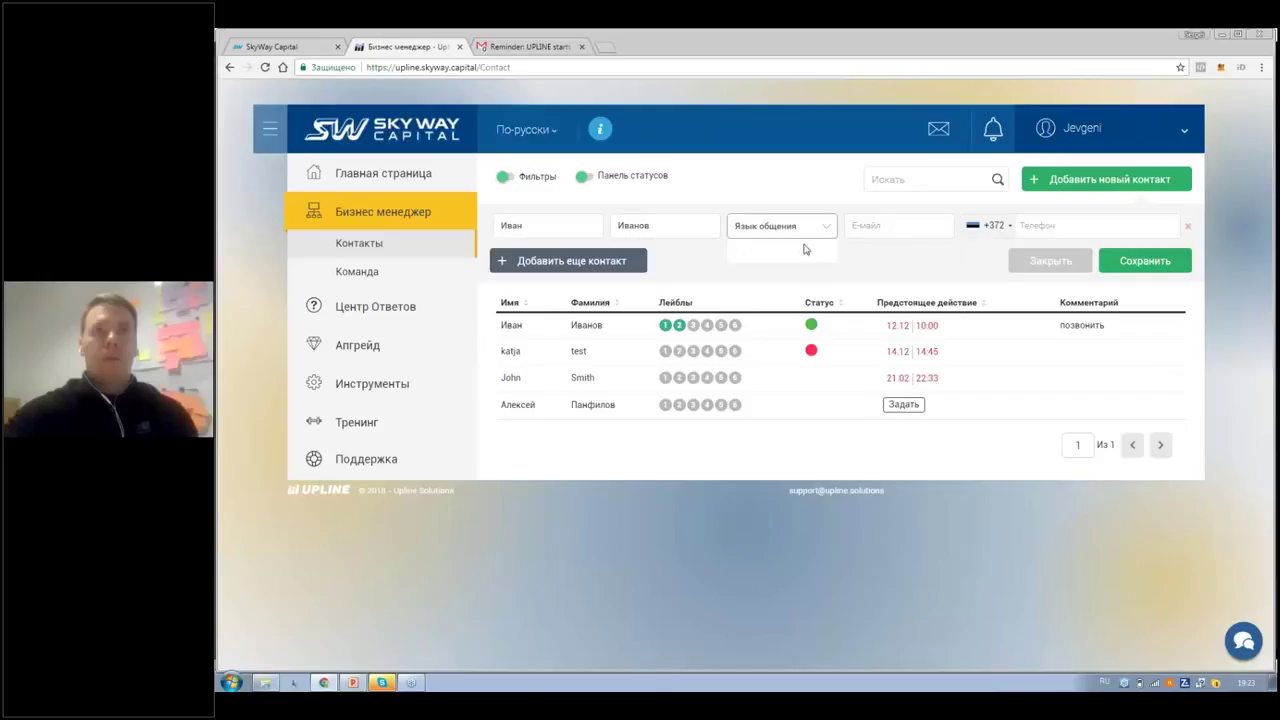
pyautogui.click(805, 262)
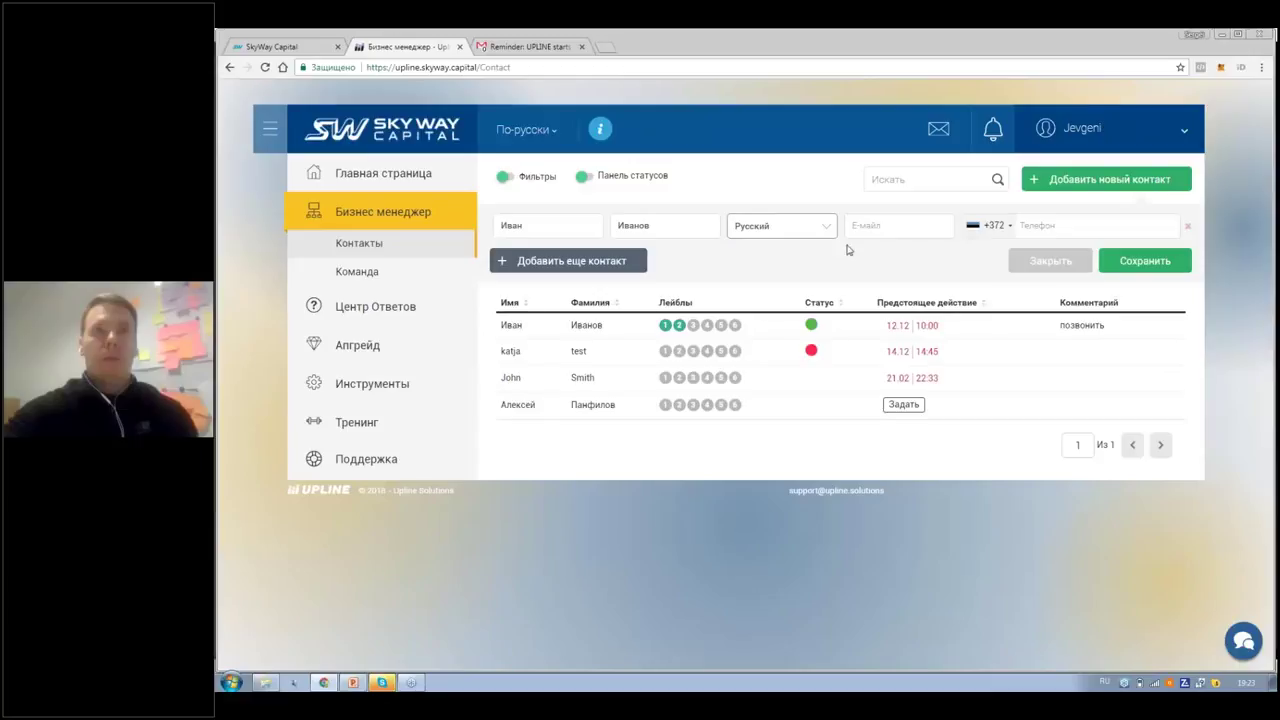
# Step: Move through the e-mail and phone fields, checking the +372 code and dismissing autofill
pyautogui.click(874, 224)
pyautogui.click(1010, 228)
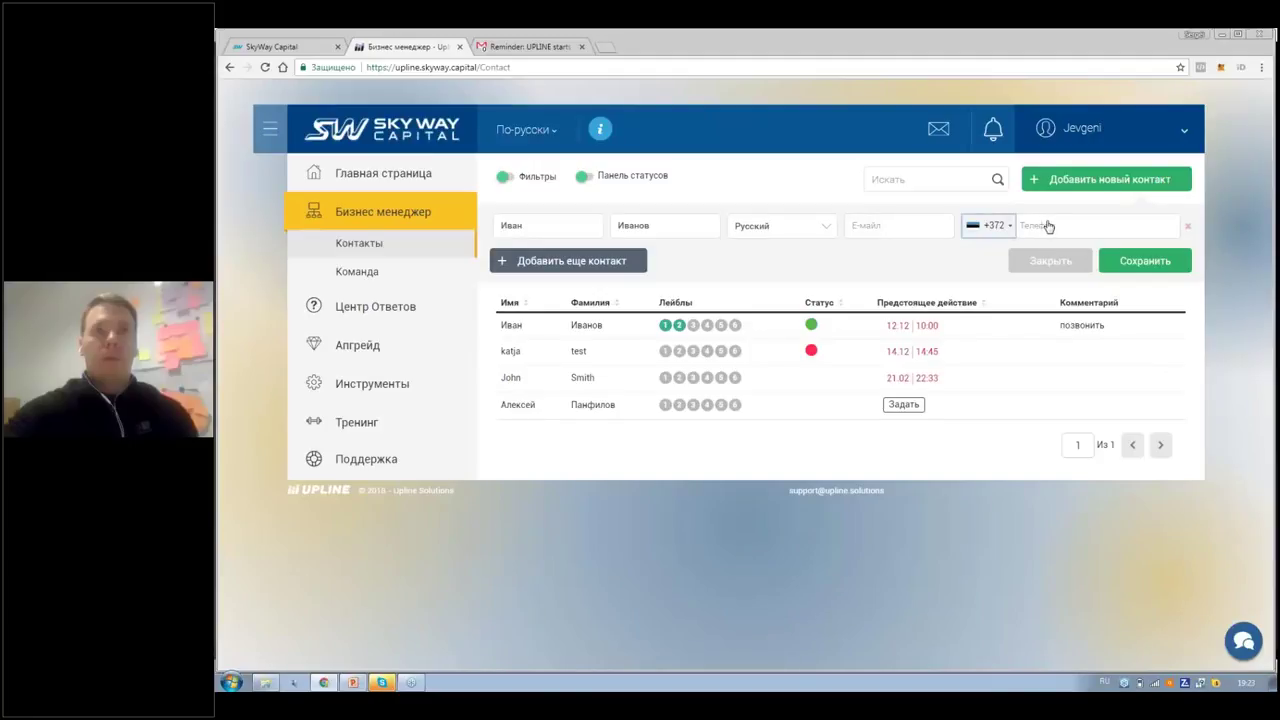
pyautogui.click(1050, 225)
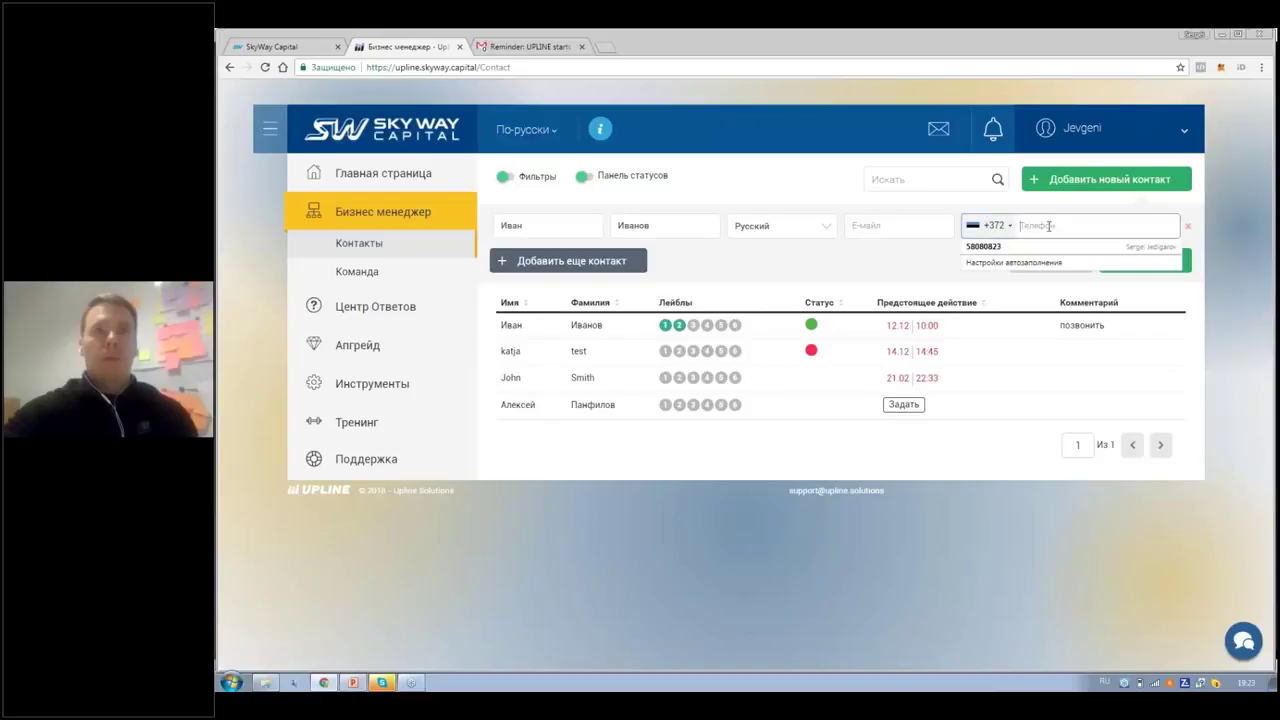
pyautogui.click(1030, 209)
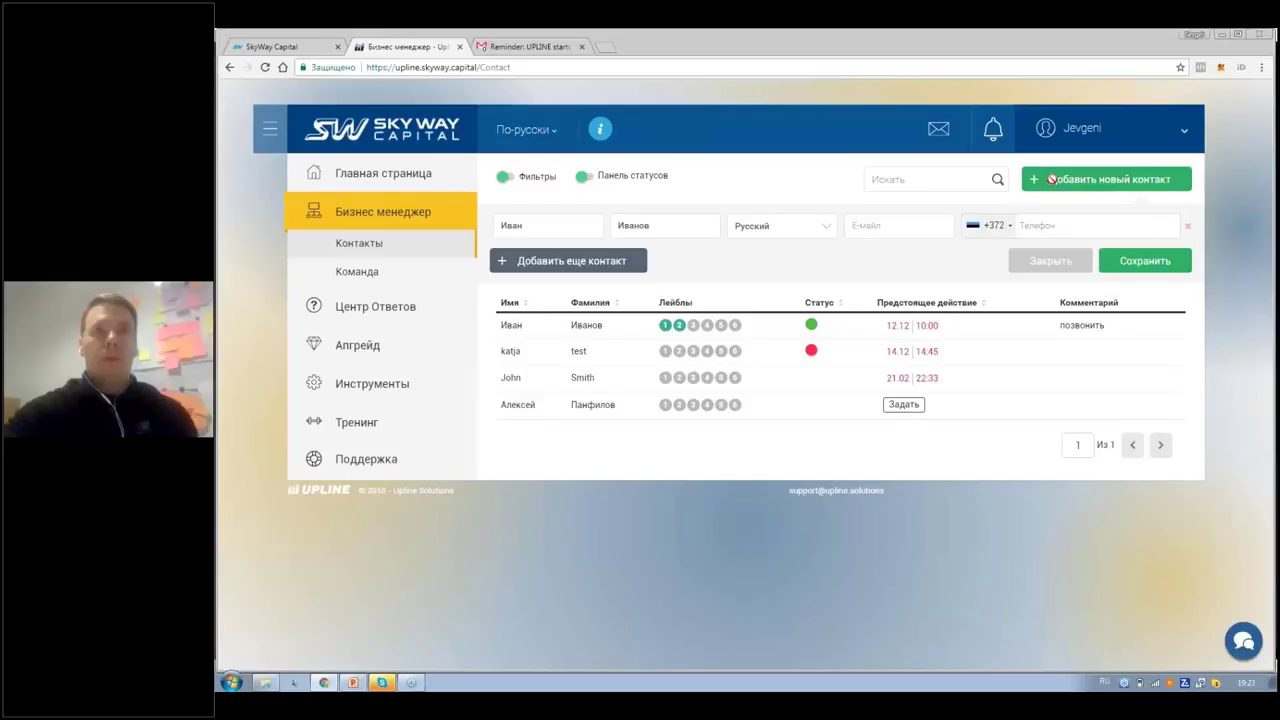
# Step: Add four blank contact rows below the filled one, then focus the second row's phone field
pyautogui.click(1052, 230)
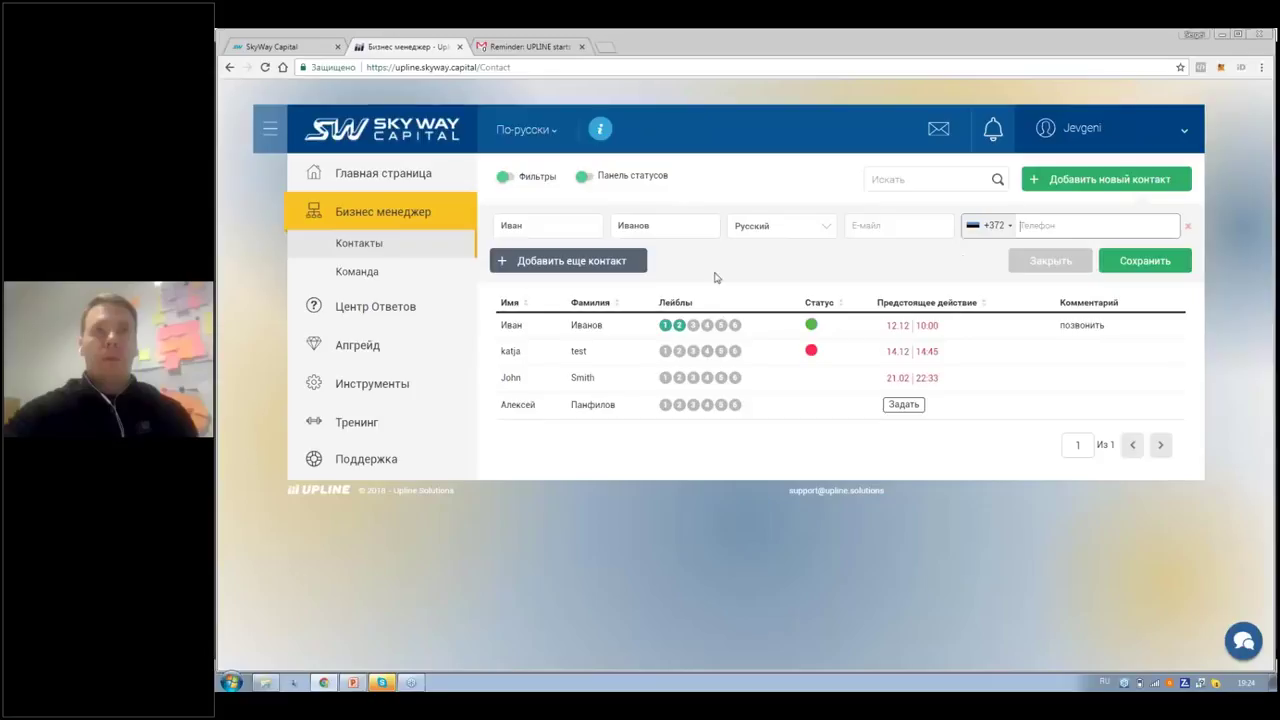
pyautogui.click(570, 261)
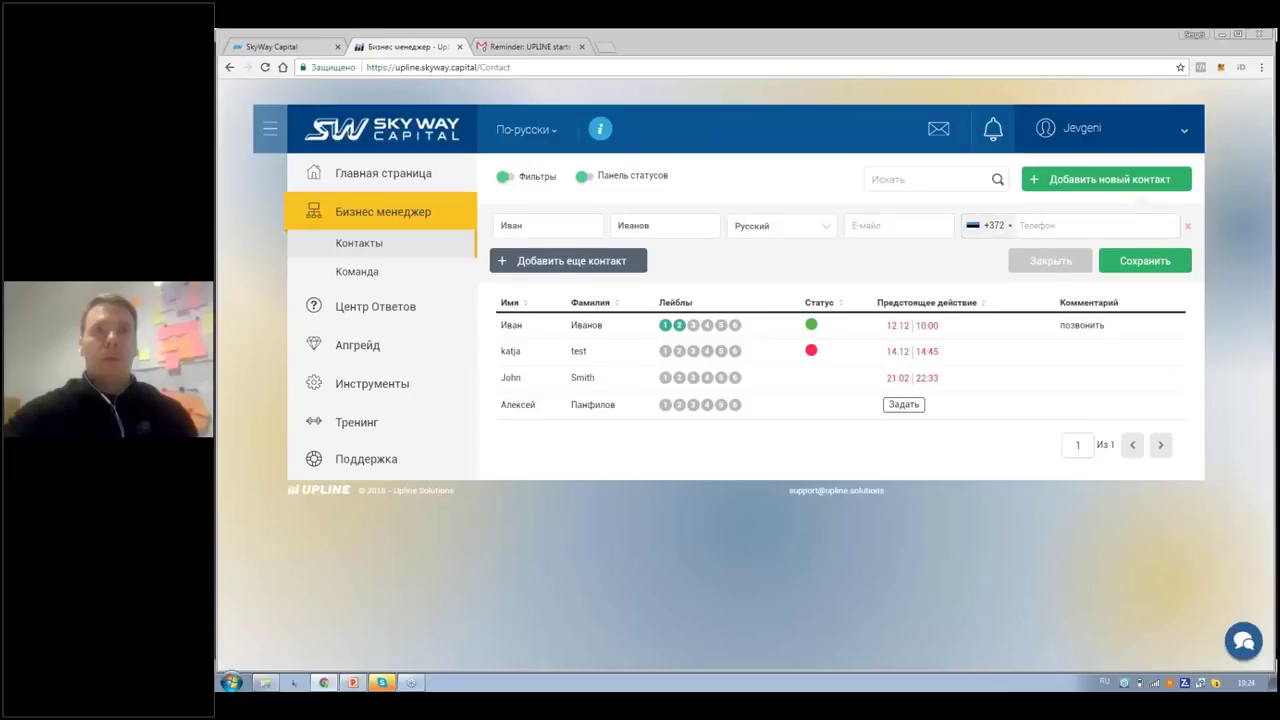
pyautogui.click(557, 296)
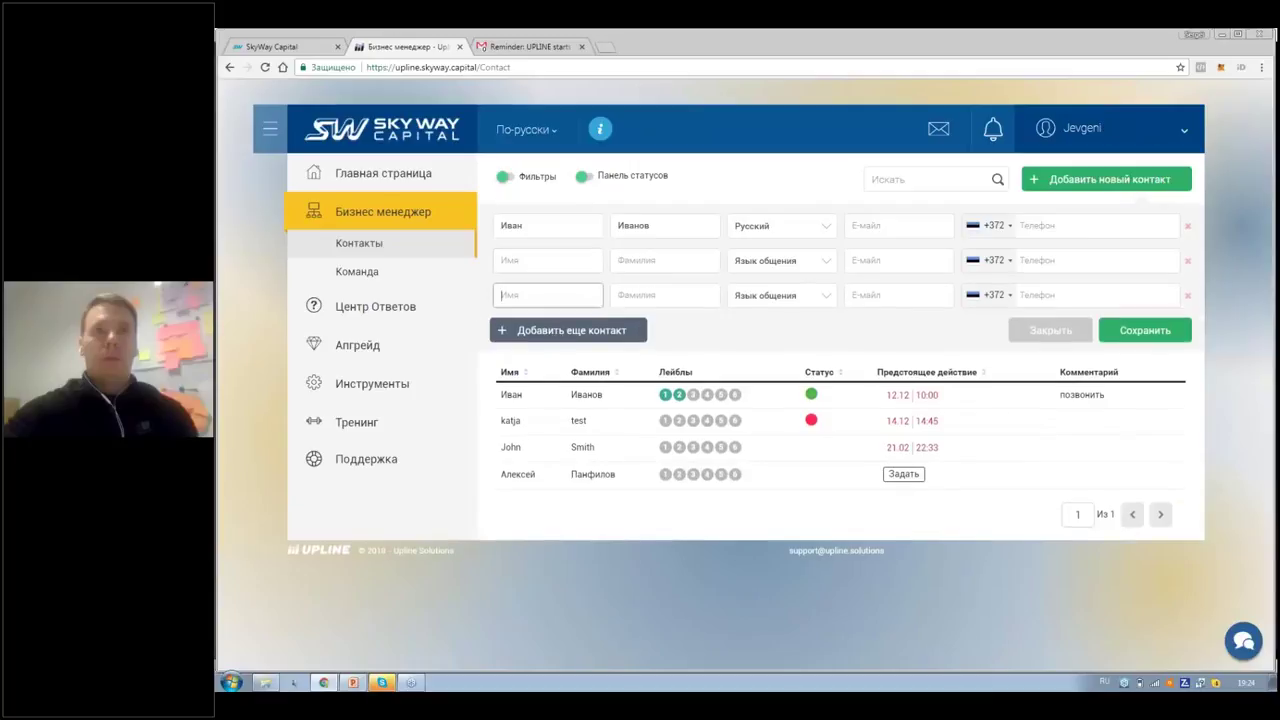
pyautogui.click(560, 330)
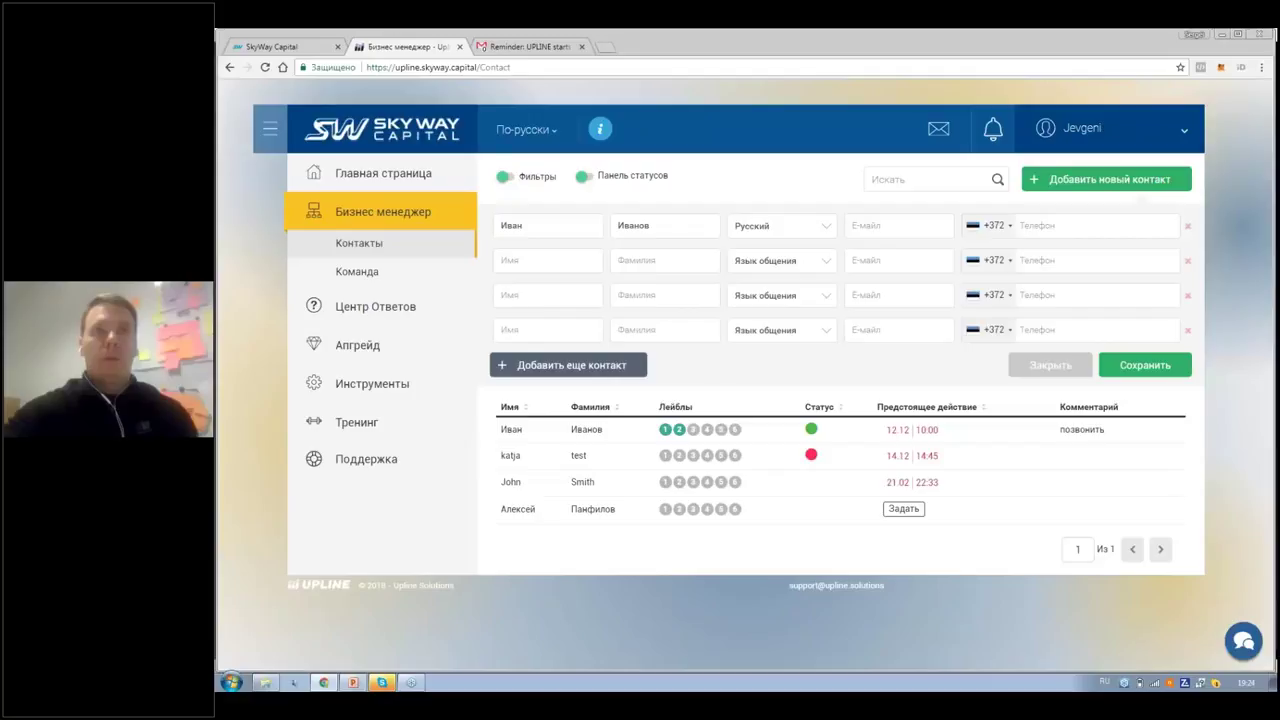
pyautogui.click(560, 365)
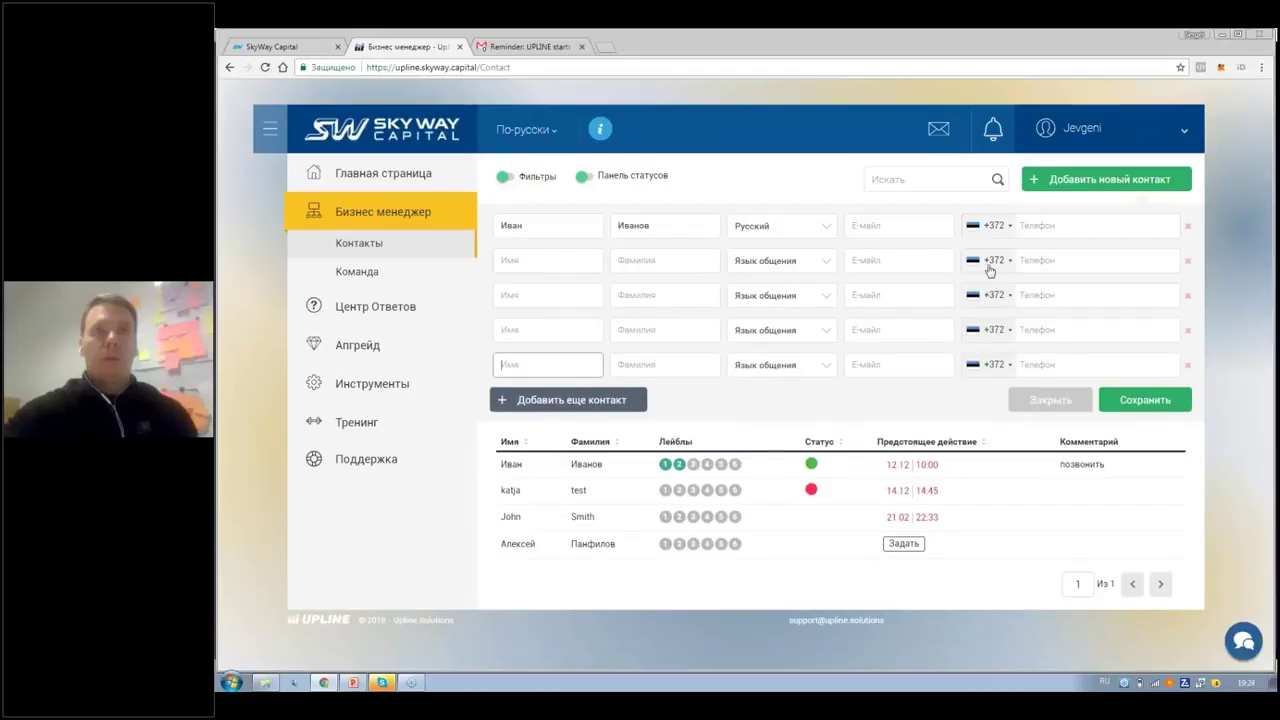
pyautogui.click(1045, 261)
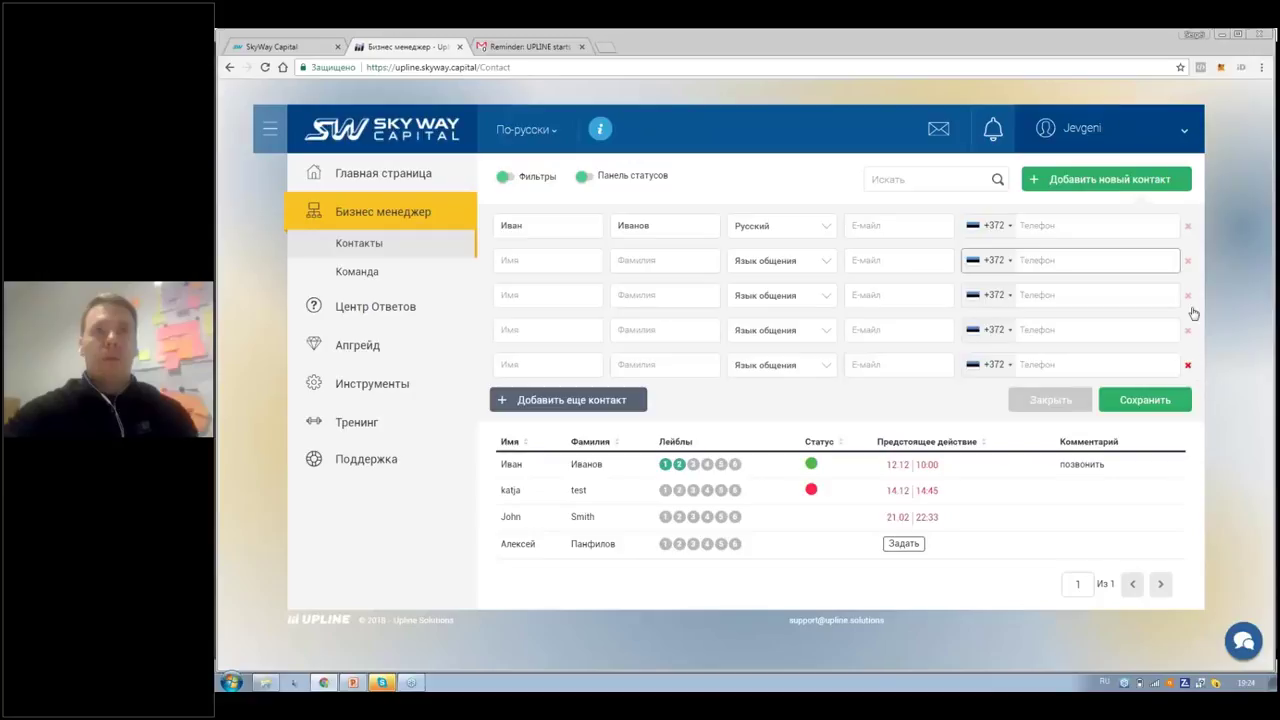
# Step: Remove the four empty contact rows and save the new contact
pyautogui.click(1188, 296)
pyautogui.click(1189, 263)
pyautogui.click(1189, 262)
pyautogui.click(1189, 262)
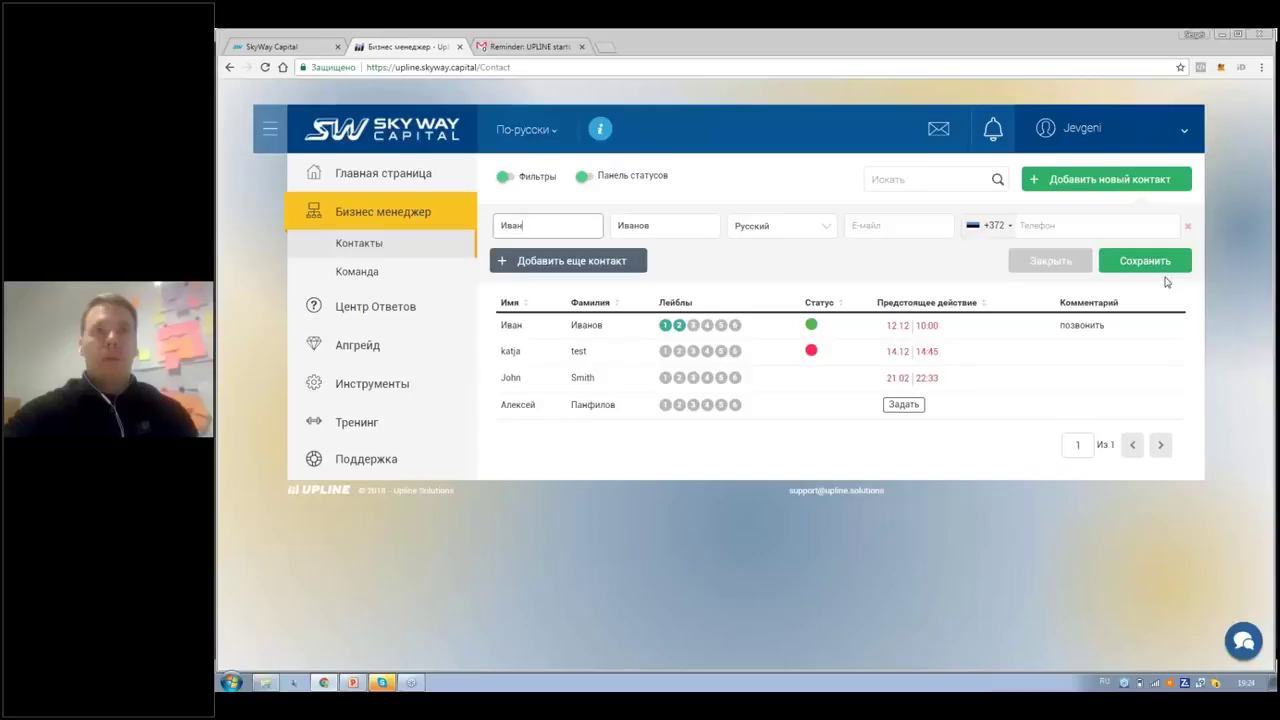
pyautogui.click(1168, 266)
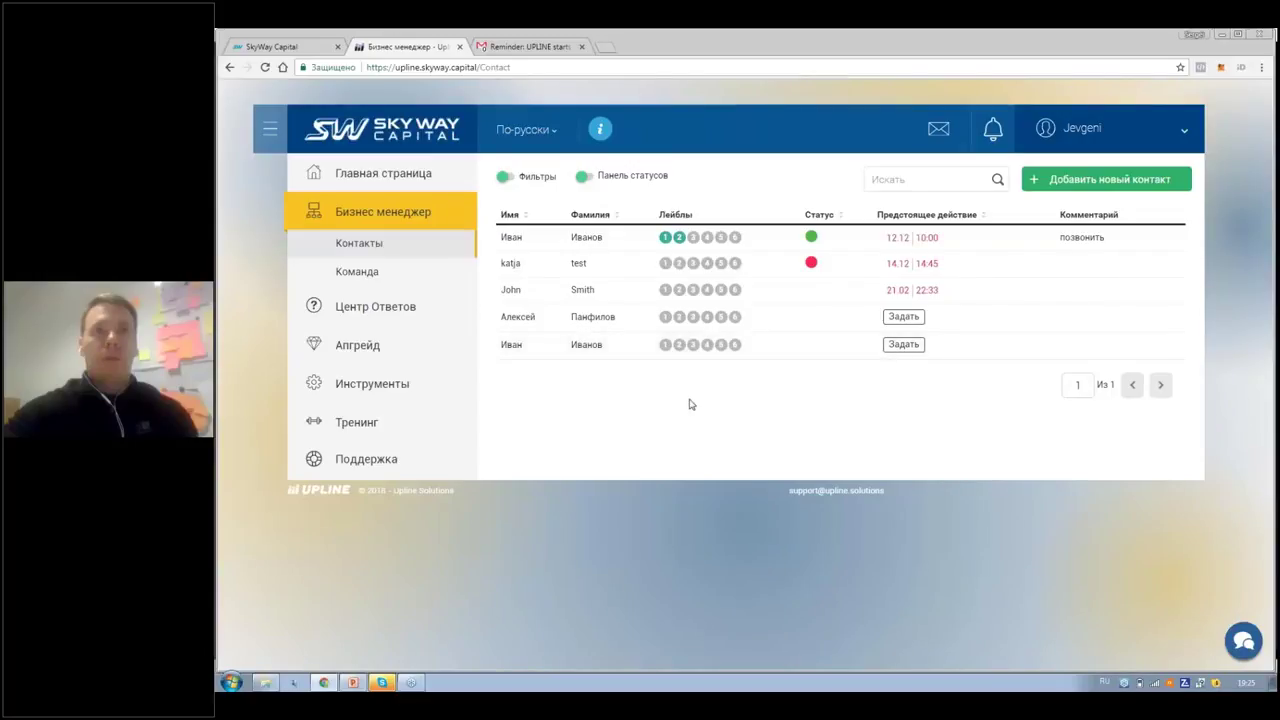
# Step: Open the new contact's detail card and switch the keyboard layout to Russian
pyautogui.click(700, 344)
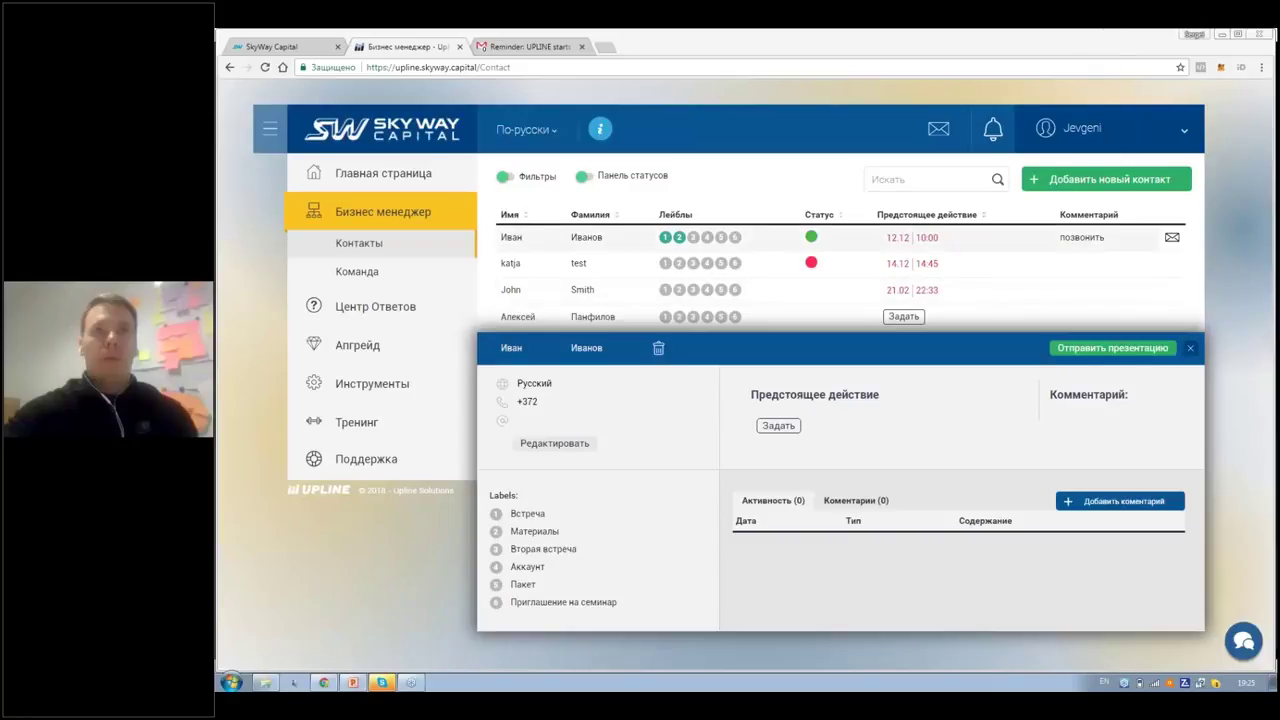
pyautogui.hotkey('alt', 'shift')
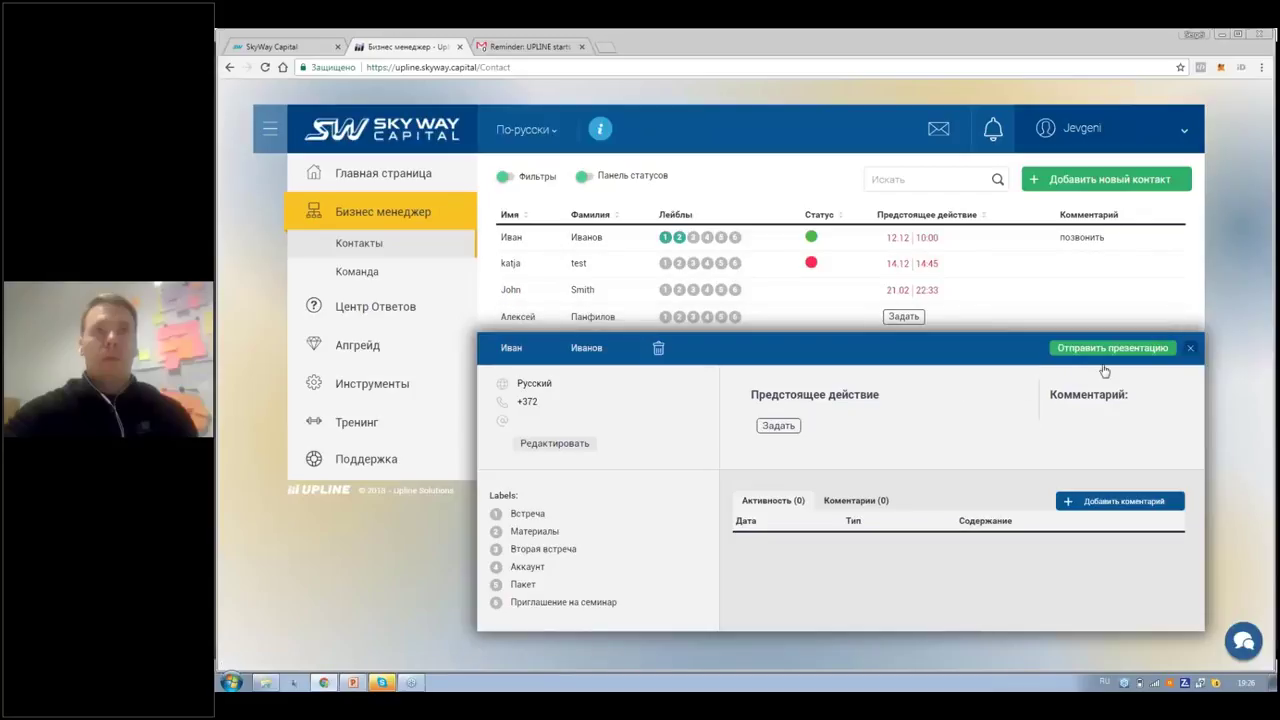
# Step: Edit the contact and save the contact's full phone number after the +372 prefix
pyautogui.click(546, 446)
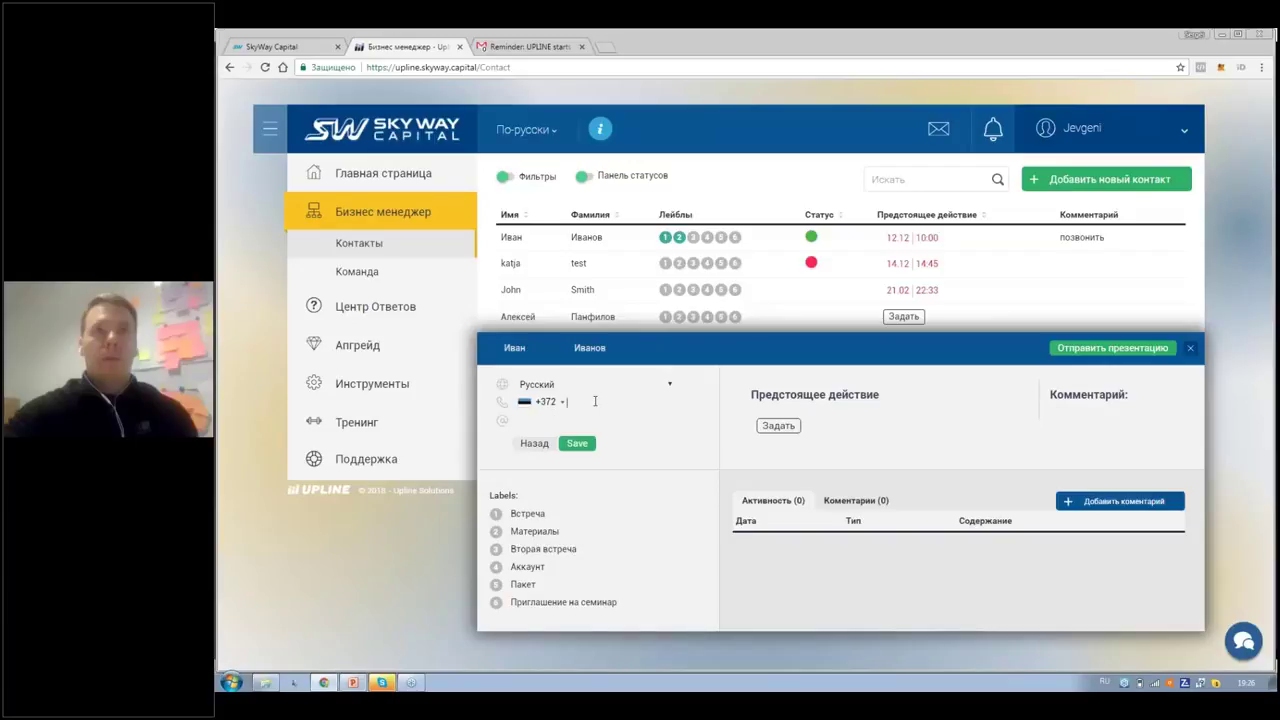
pyautogui.press('Return')
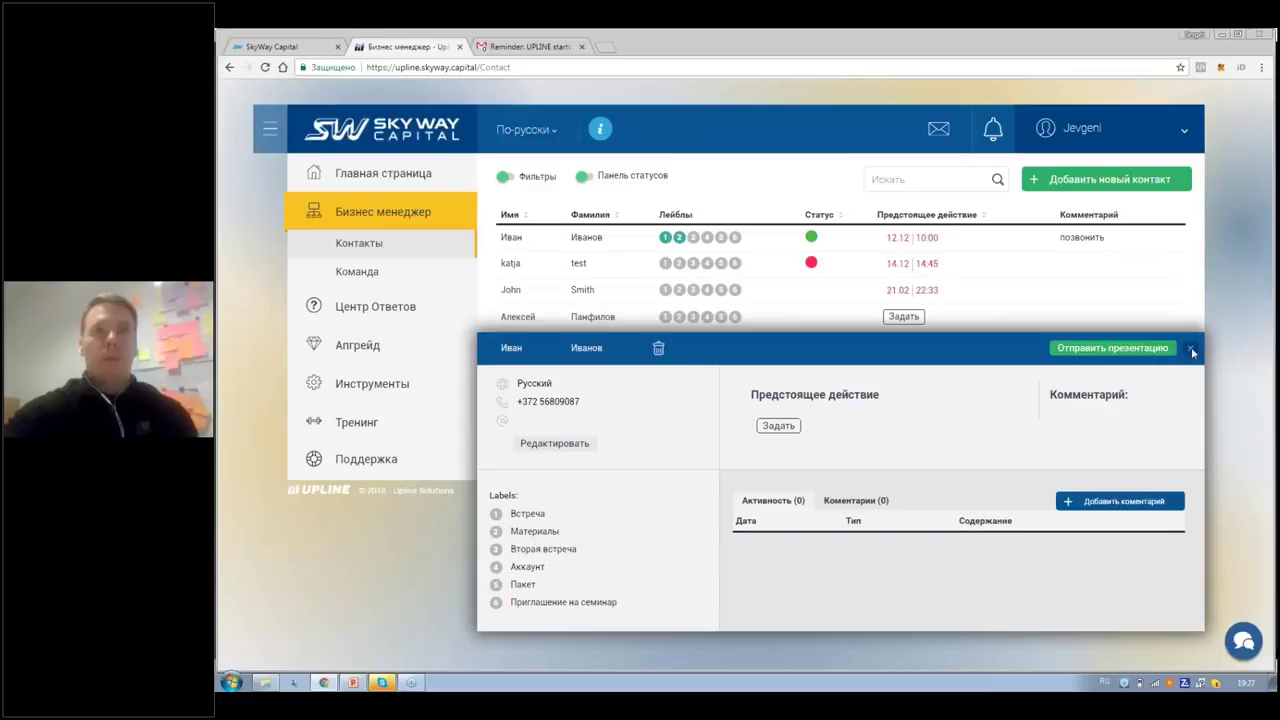
# Step: Close the details, select another contact and open its Презентация SkyWay send form
pyautogui.click(927, 343)
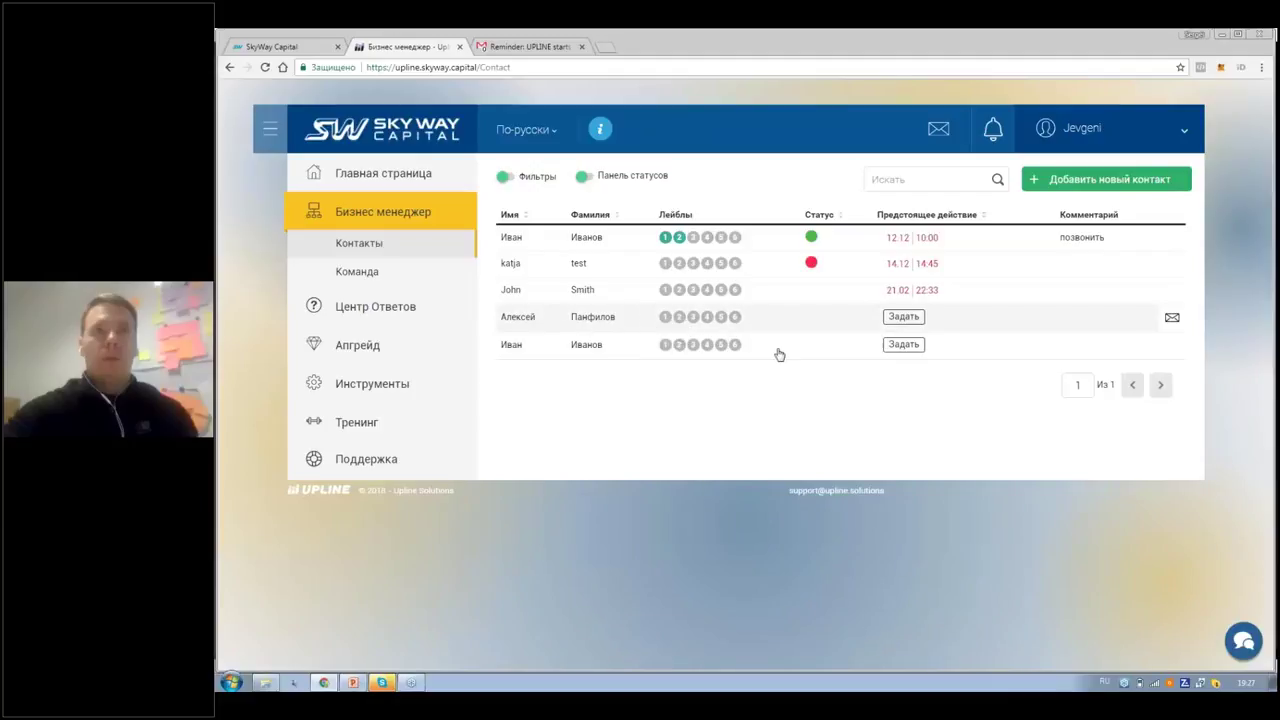
pyautogui.click(571, 317)
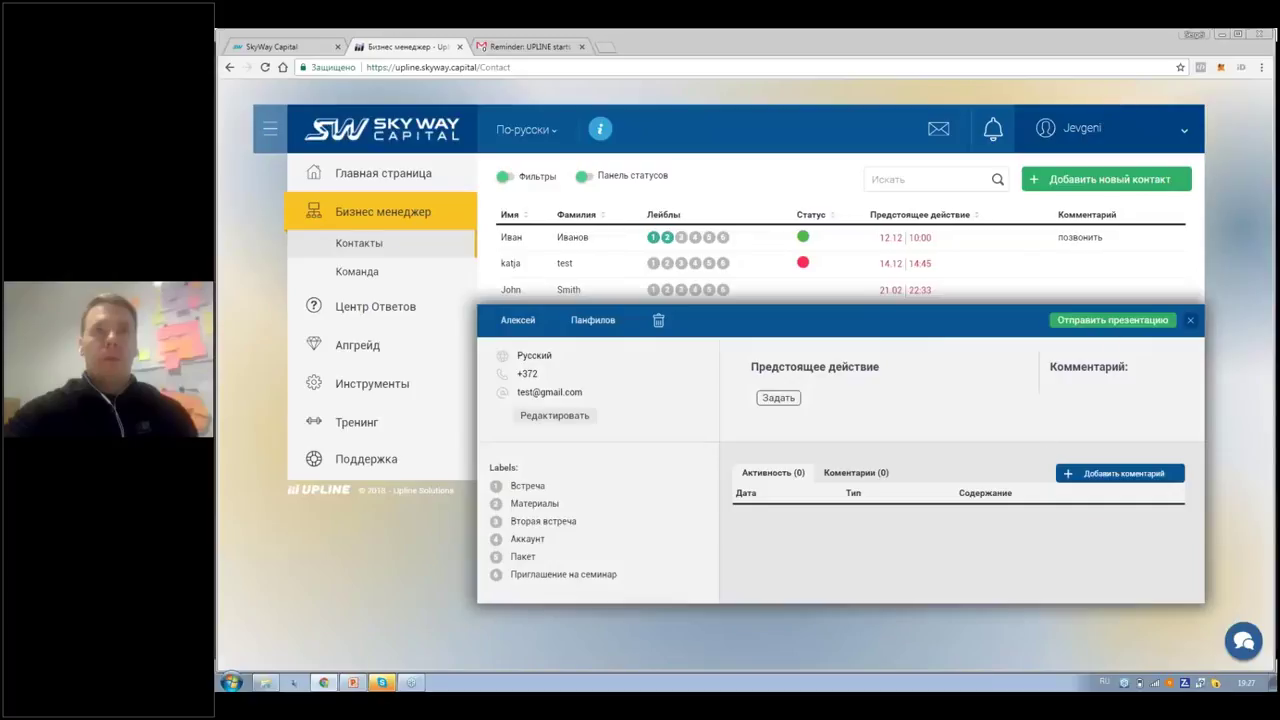
pyautogui.click(1108, 321)
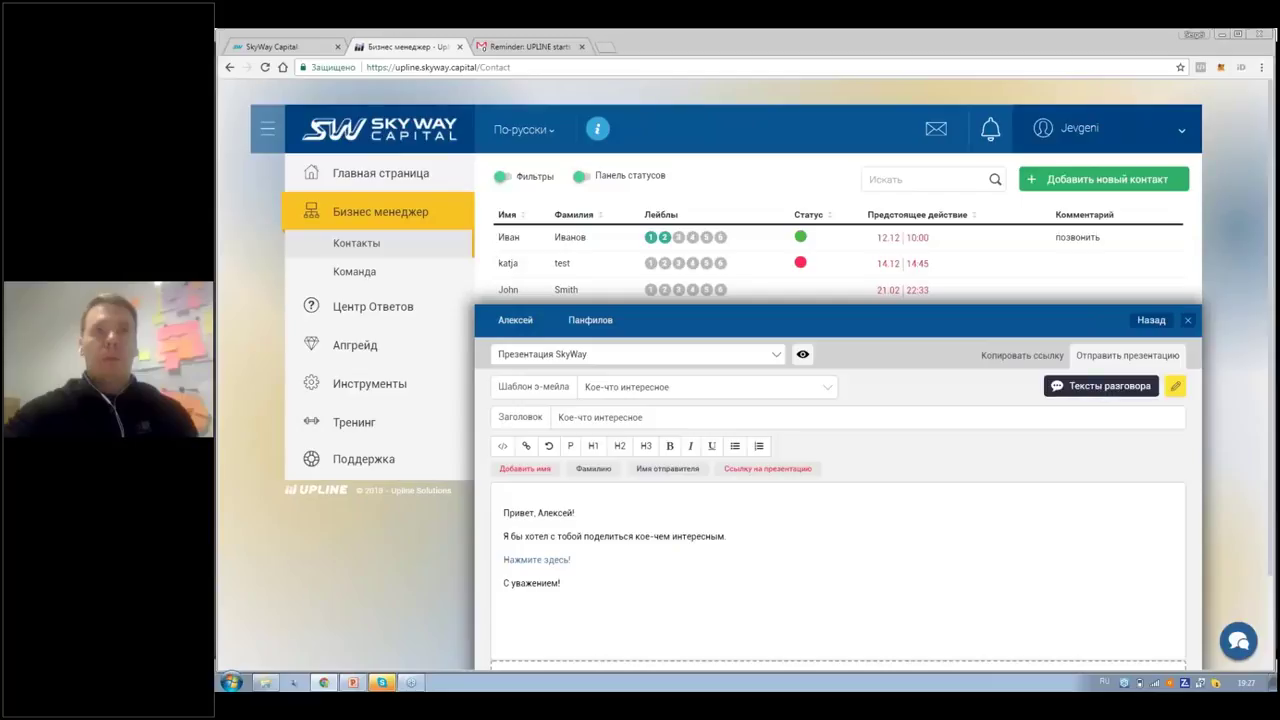
# Step: Show the Тексты разговора call scripts, displaying Образец звонка 1
pyautogui.click(1101, 385)
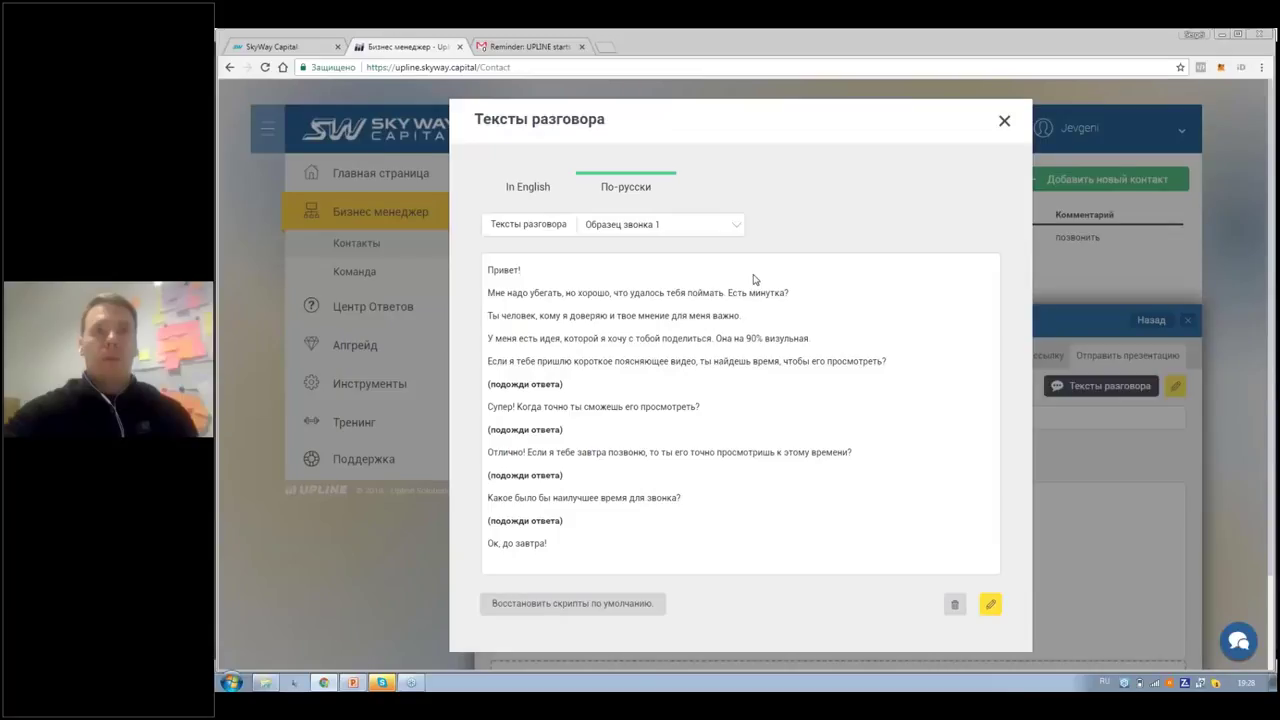
# Step: Switch the displayed call script from Образец звонка 1 to Образец звонка 2
pyautogui.click(736, 230)
pyautogui.press('Escape')
pyautogui.press('Down')
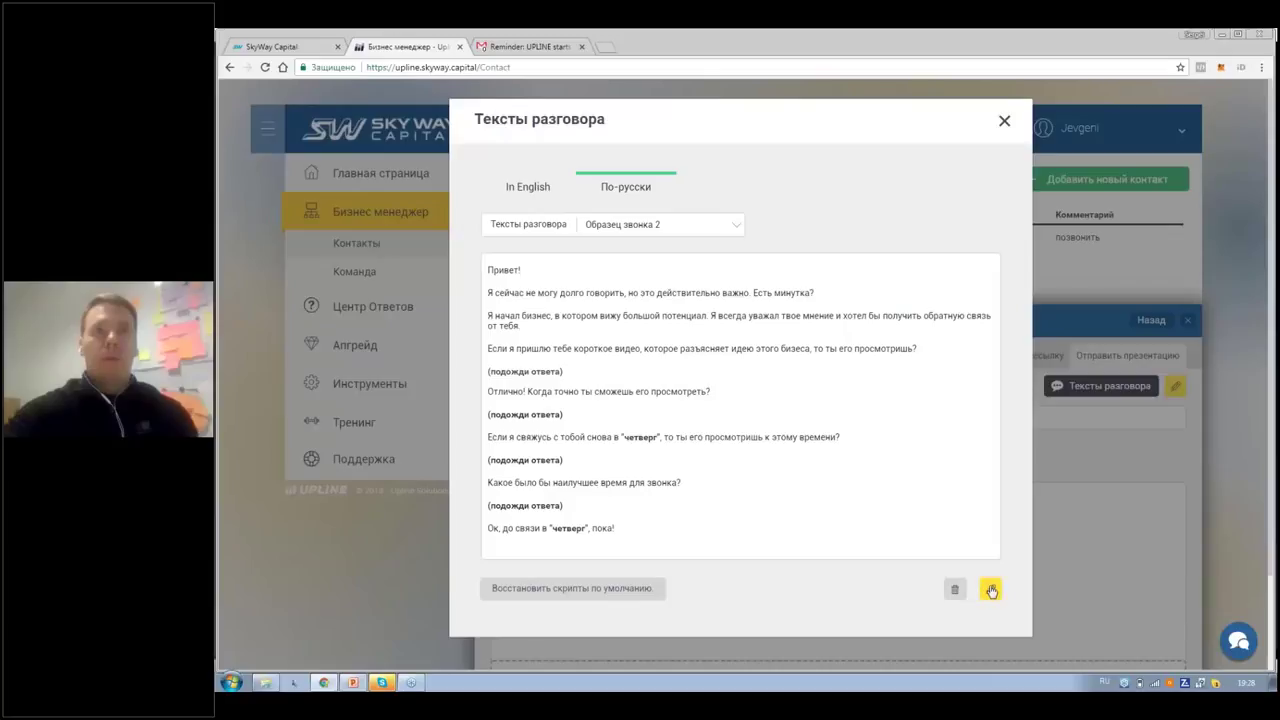
# Step: Delete most of the Образец звонка 2 script's middle text, leaving the truncated line 'Я нач'
pyautogui.click(991, 591)
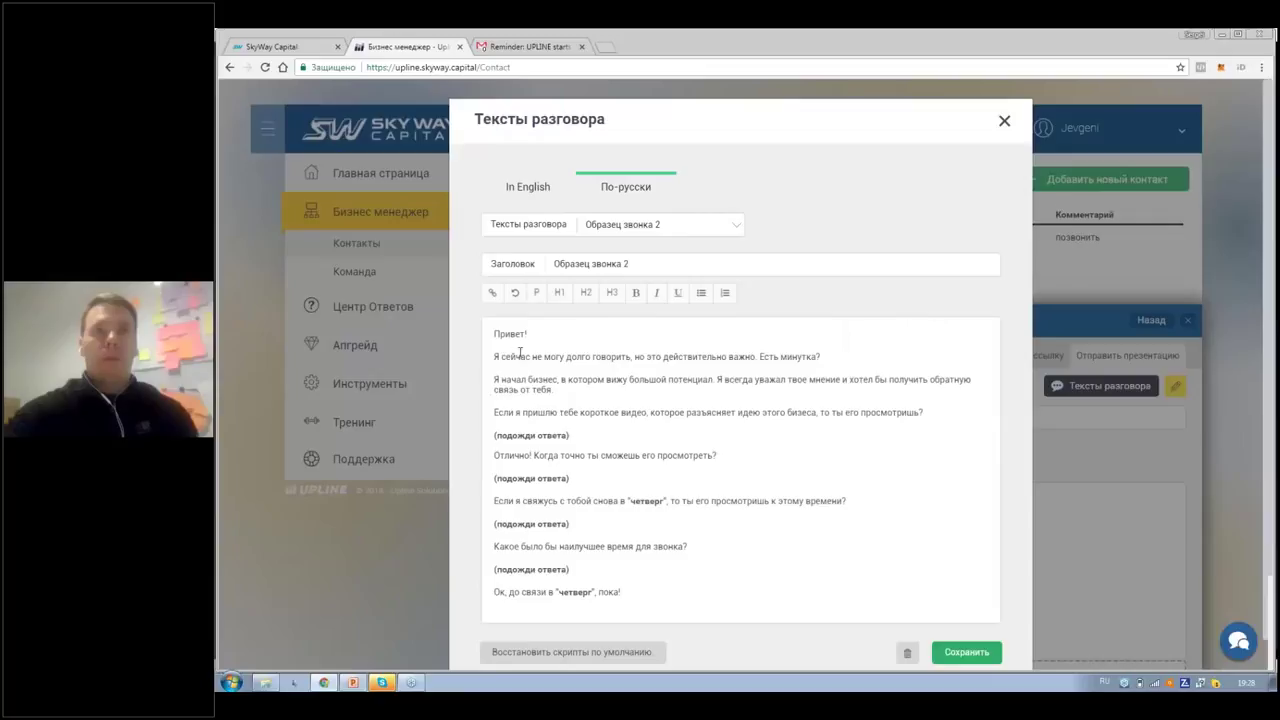
pyautogui.moveTo(514, 357); pyautogui.dragTo(766, 357)
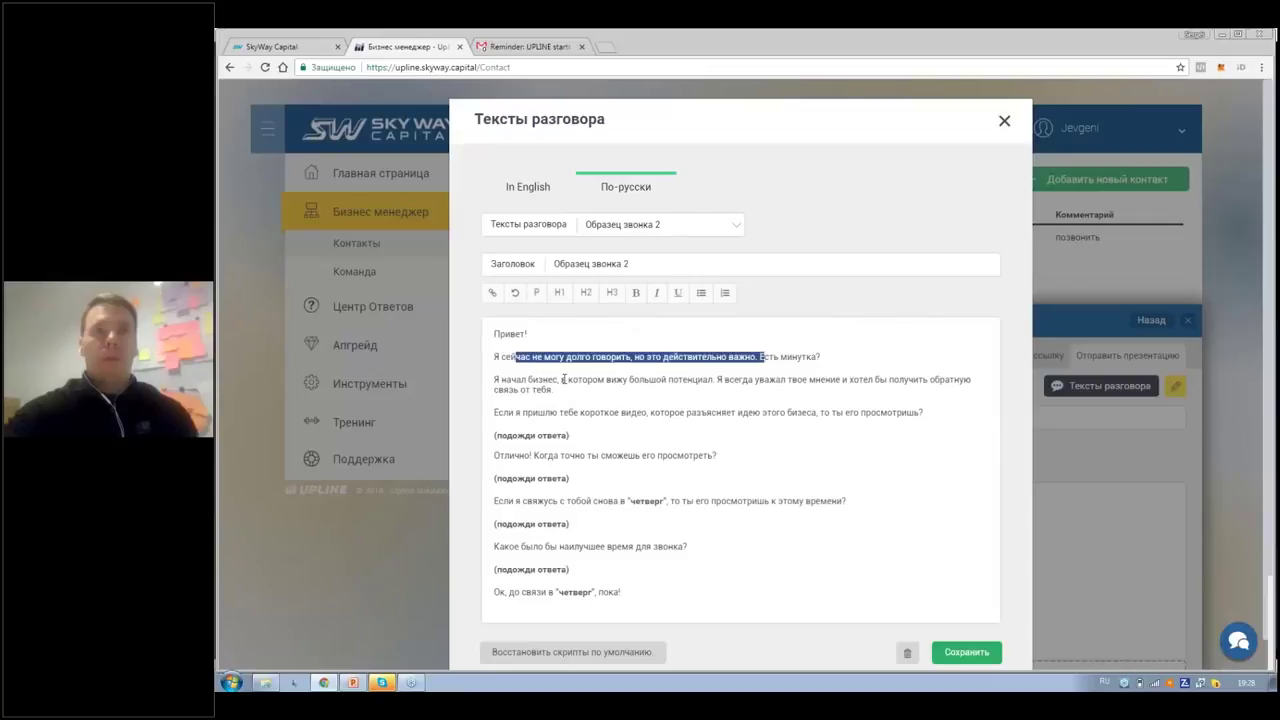
pyautogui.press('BackSpace')
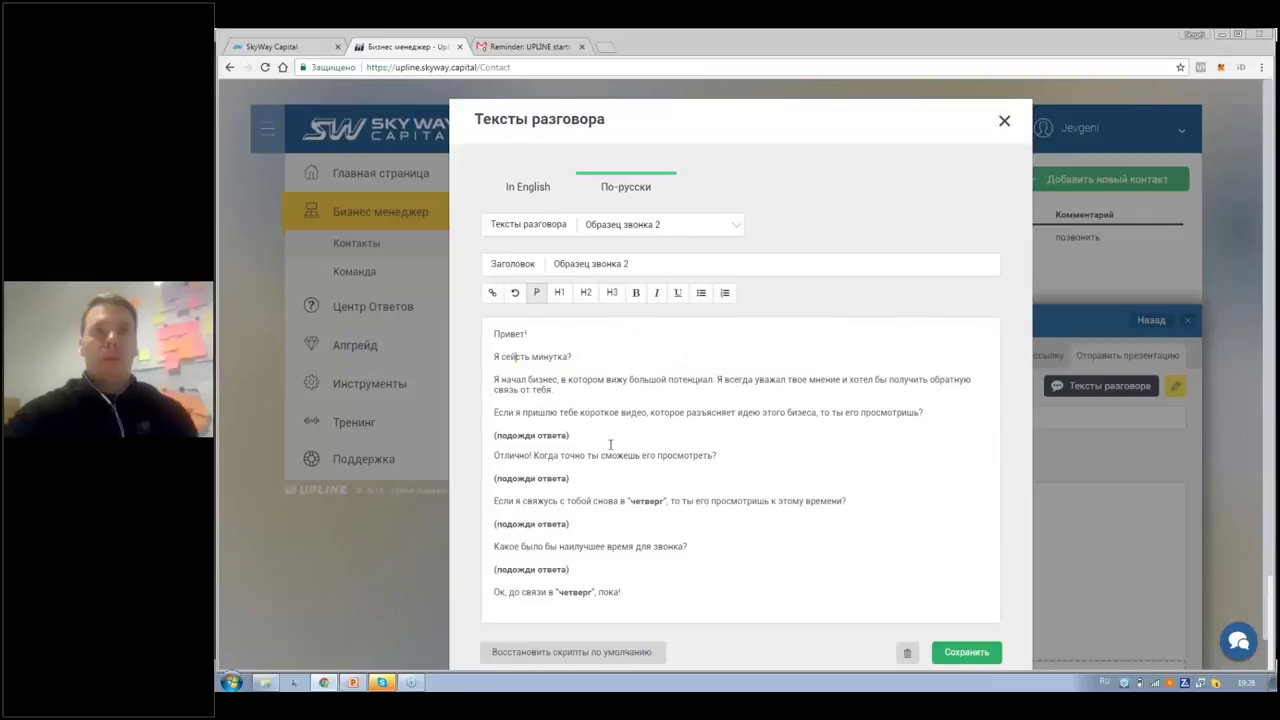
pyautogui.moveTo(641, 517); pyautogui.dragTo(515, 380)
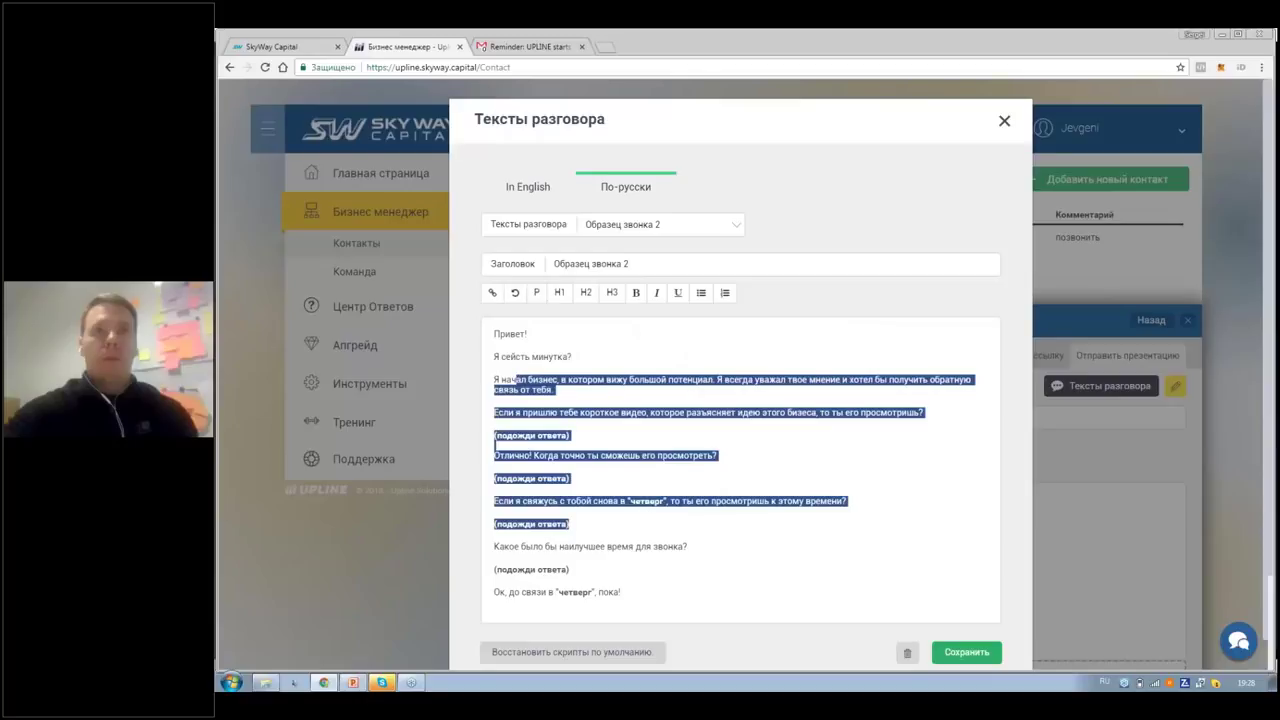
pyautogui.press('BackSpace')
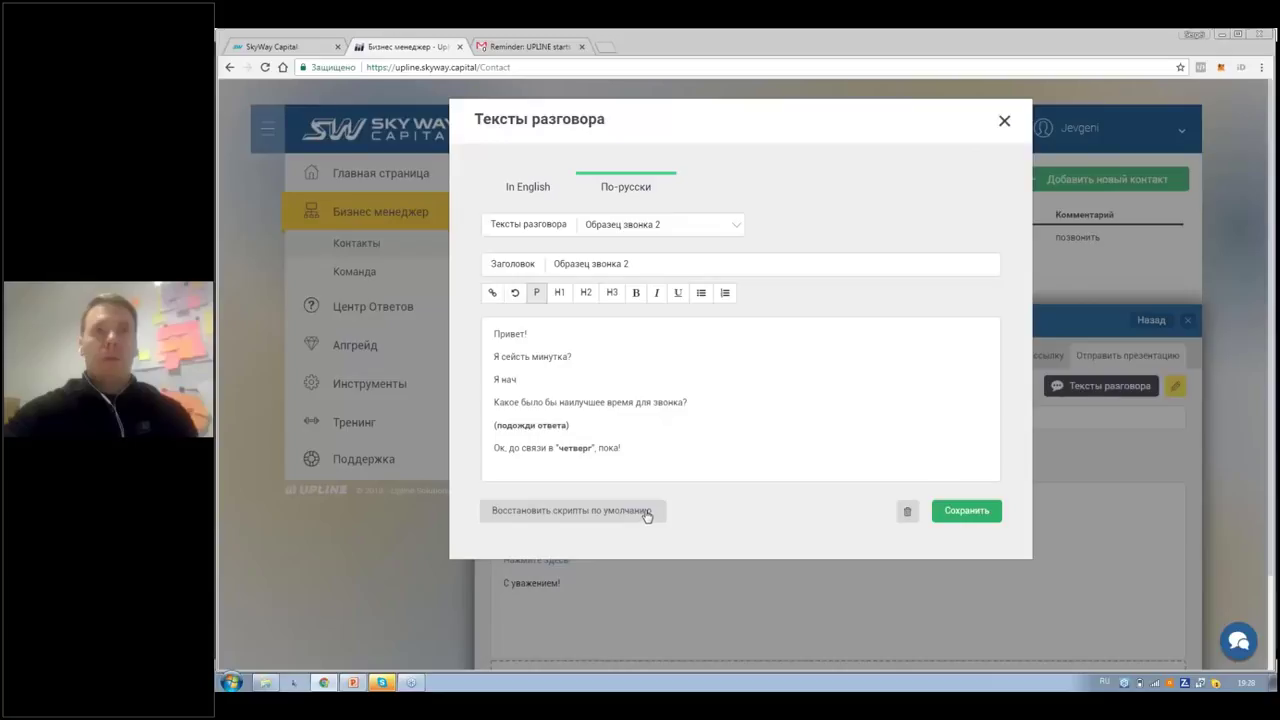
# Step: Restore the default call scripts and confirm, returning to the send-presentation form
pyautogui.click(565, 511)
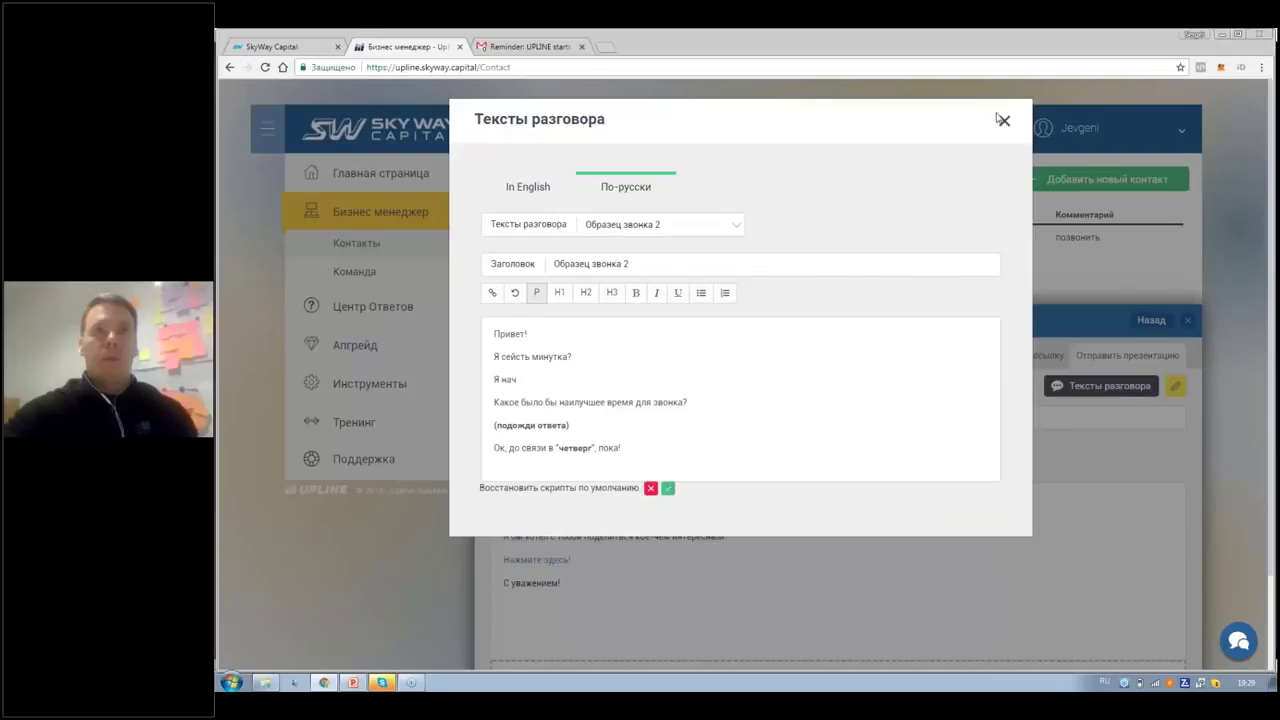
pyautogui.click(1021, 311)
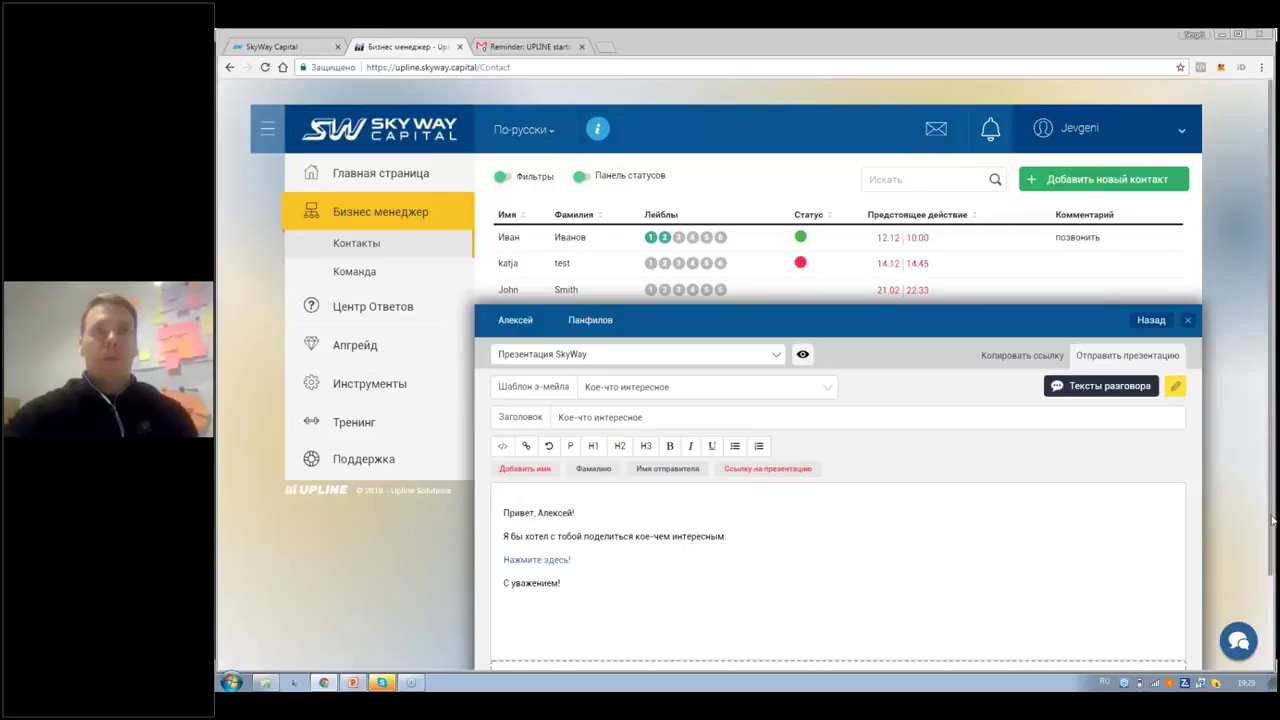
# Step: Scroll down the form and list the Шаблон э-мейла templates: Кое-что интересное, Обещанные видео, Идея
pyautogui.moveTo(1272, 519); pyautogui.dragTo(1274, 603)
pyautogui.scroll(-2, 1178, 546)
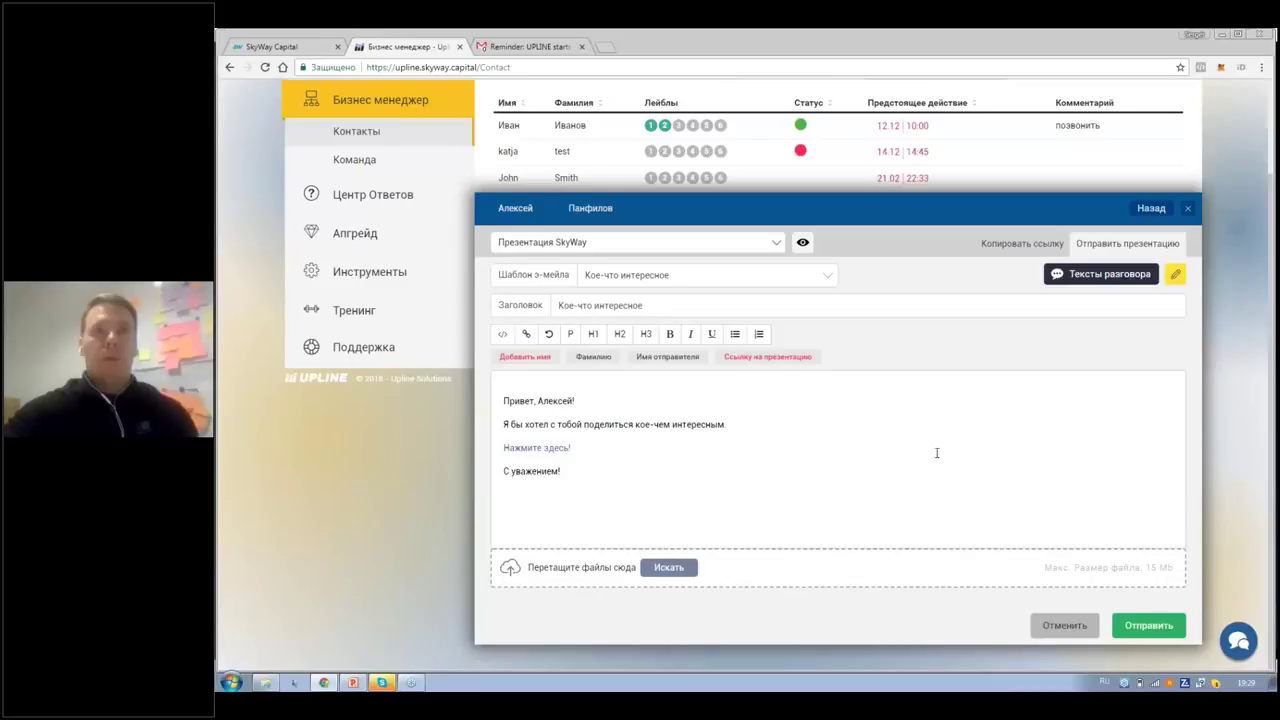
pyautogui.click(820, 282)
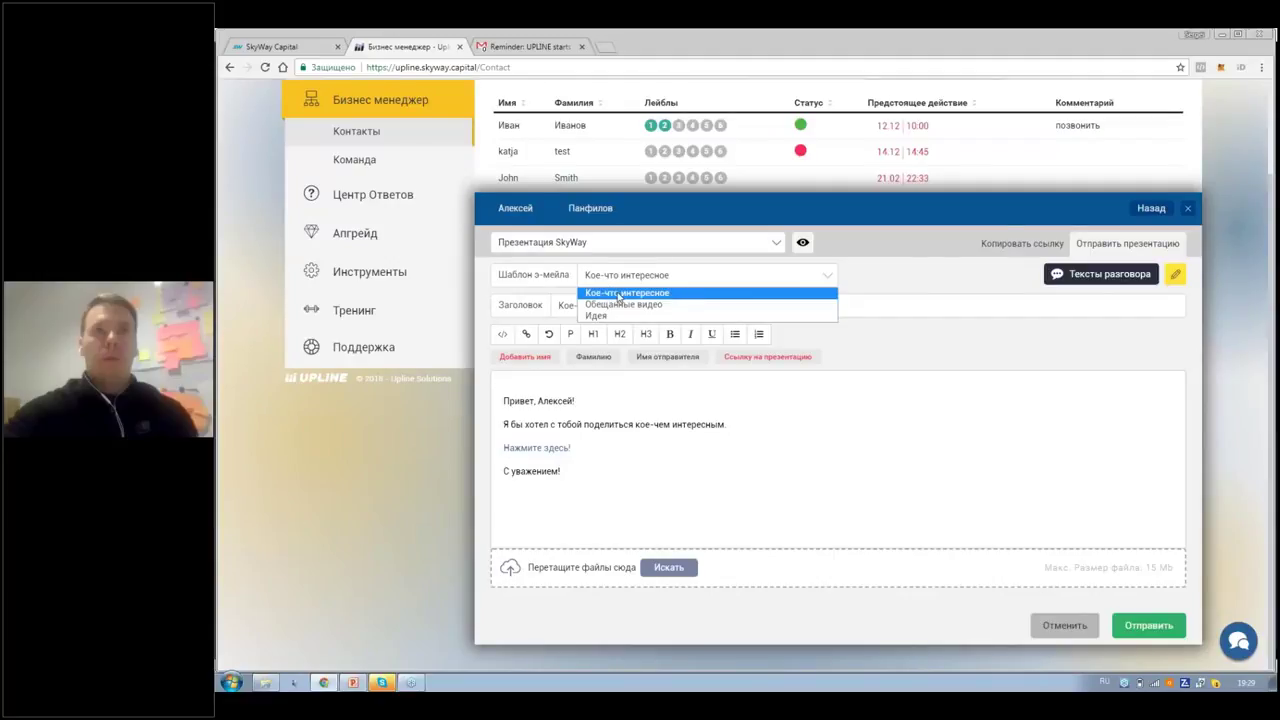
# Step: Try the Обещанные видео e-mail template, then switch to the Идея template
pyautogui.click(829, 278)
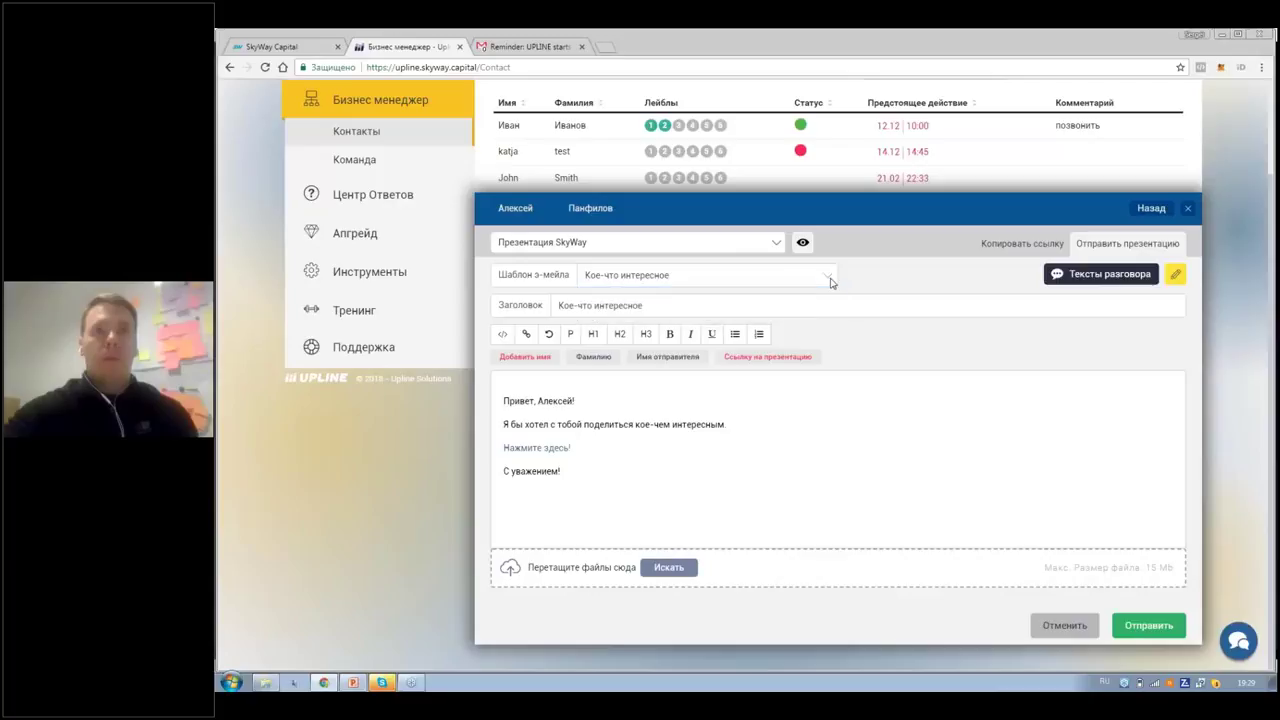
pyautogui.click(818, 285)
pyautogui.click(644, 304)
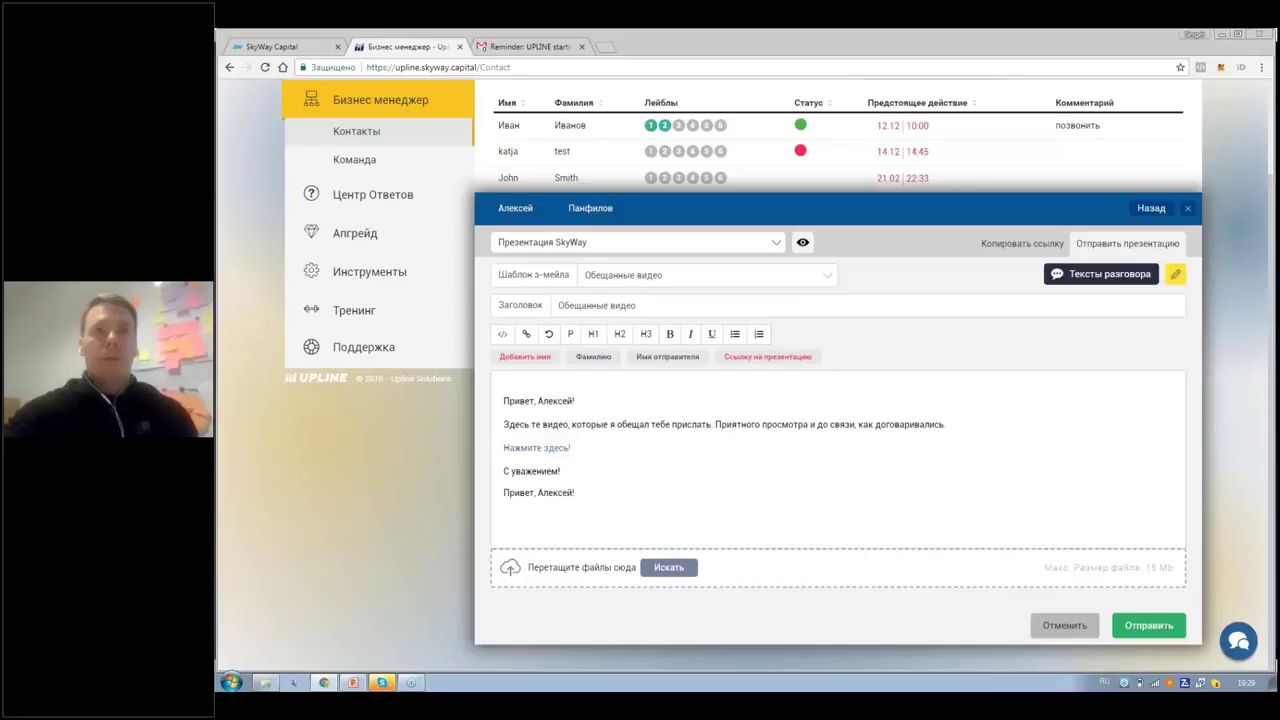
pyautogui.click(827, 279)
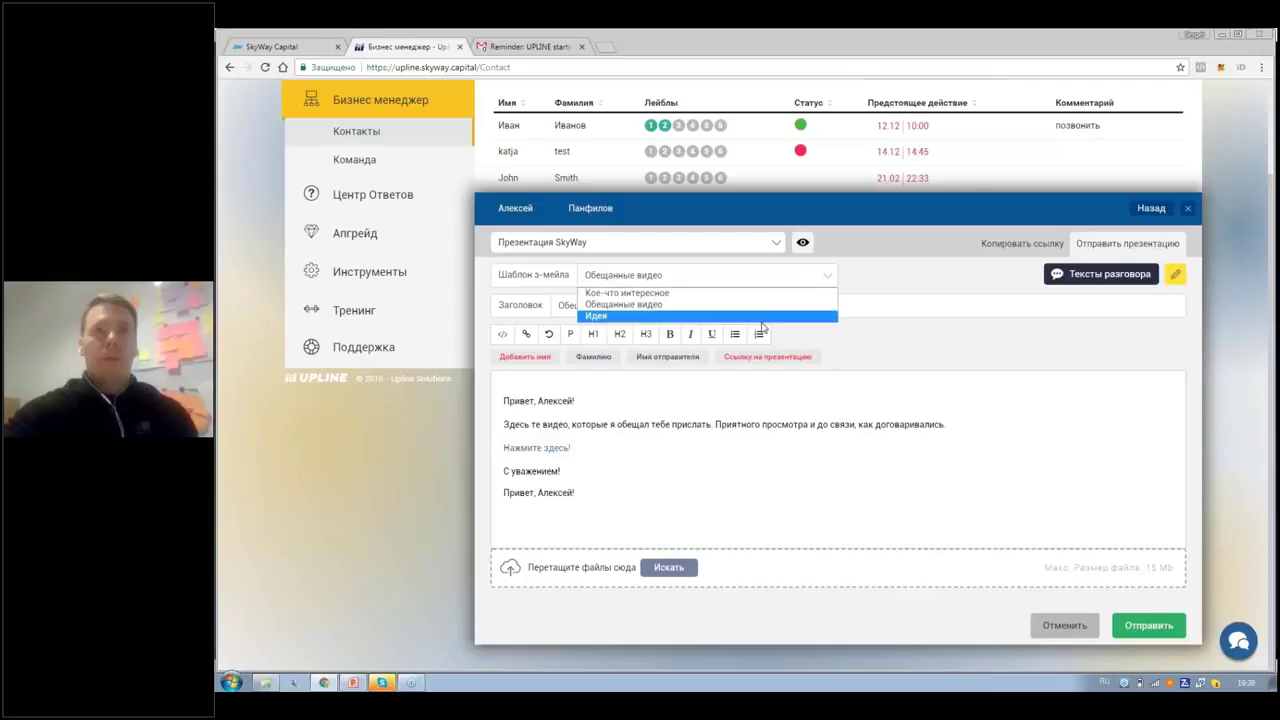
pyautogui.click(768, 314)
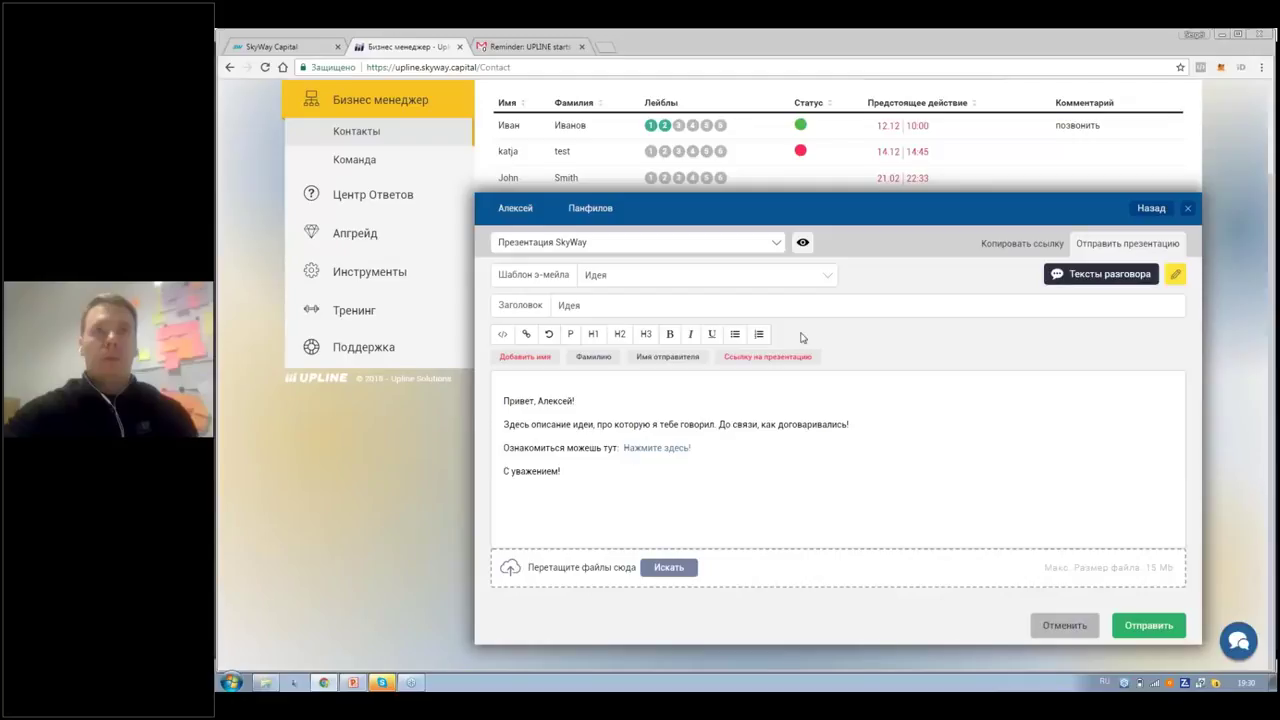
pyautogui.click(777, 248)
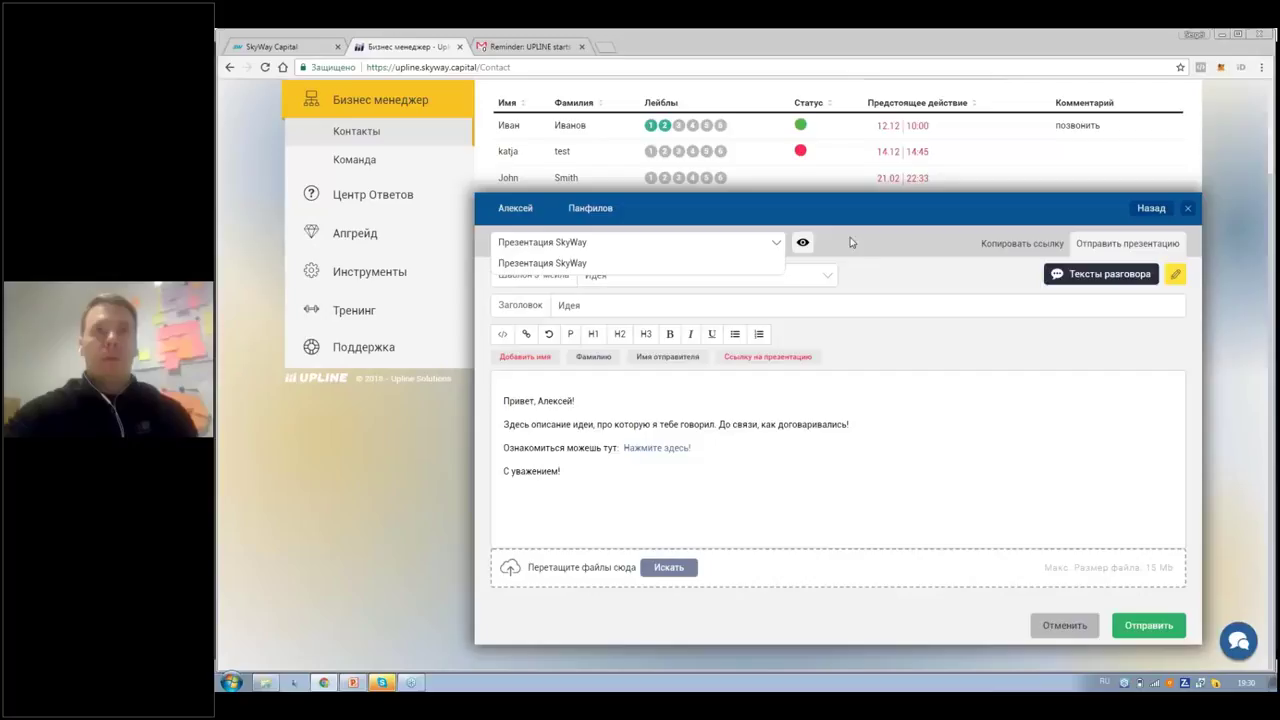
pyautogui.click(802, 244)
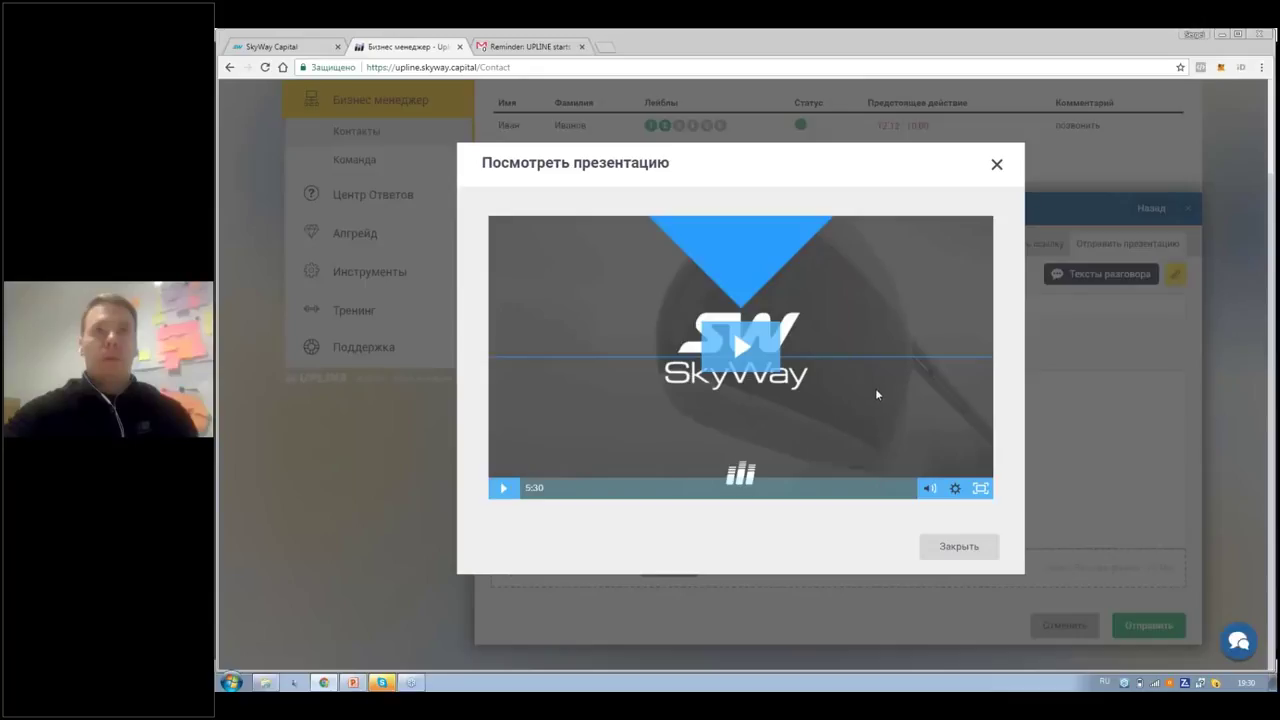
pyautogui.click(997, 167)
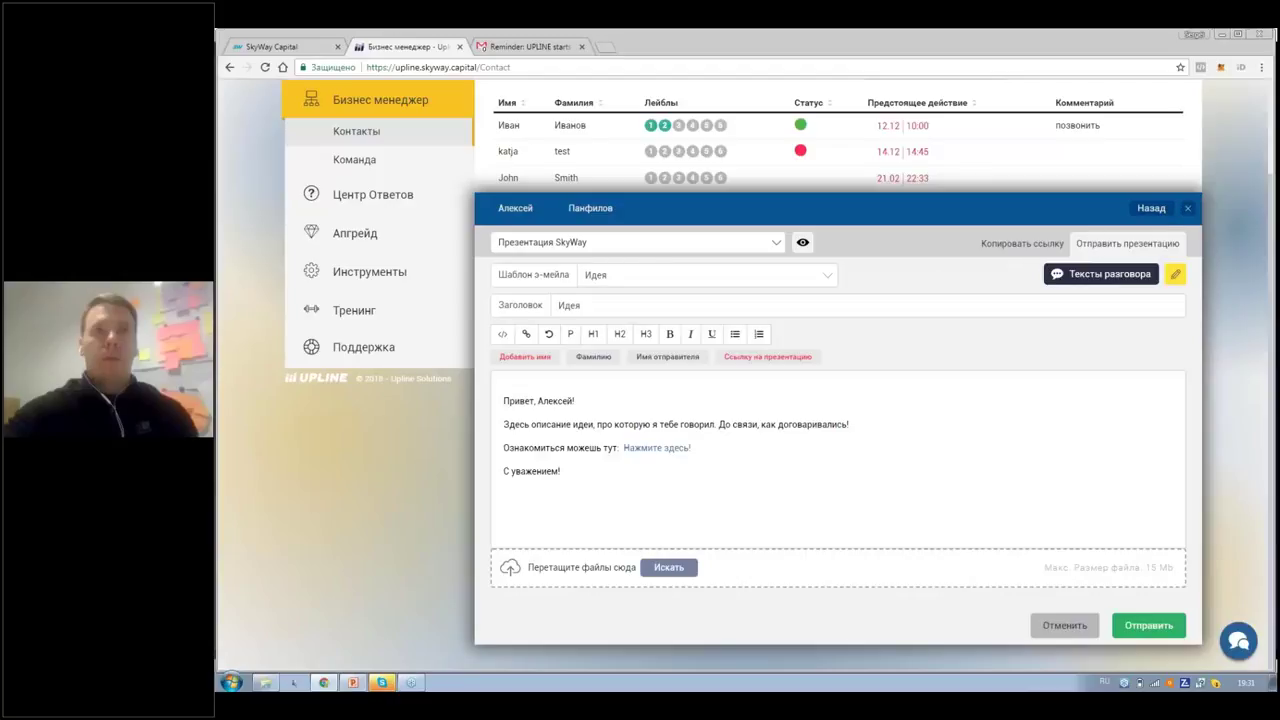
# Step: Close the send-presentation form with Esc to return to the five-contact list
pyautogui.press('Escape')
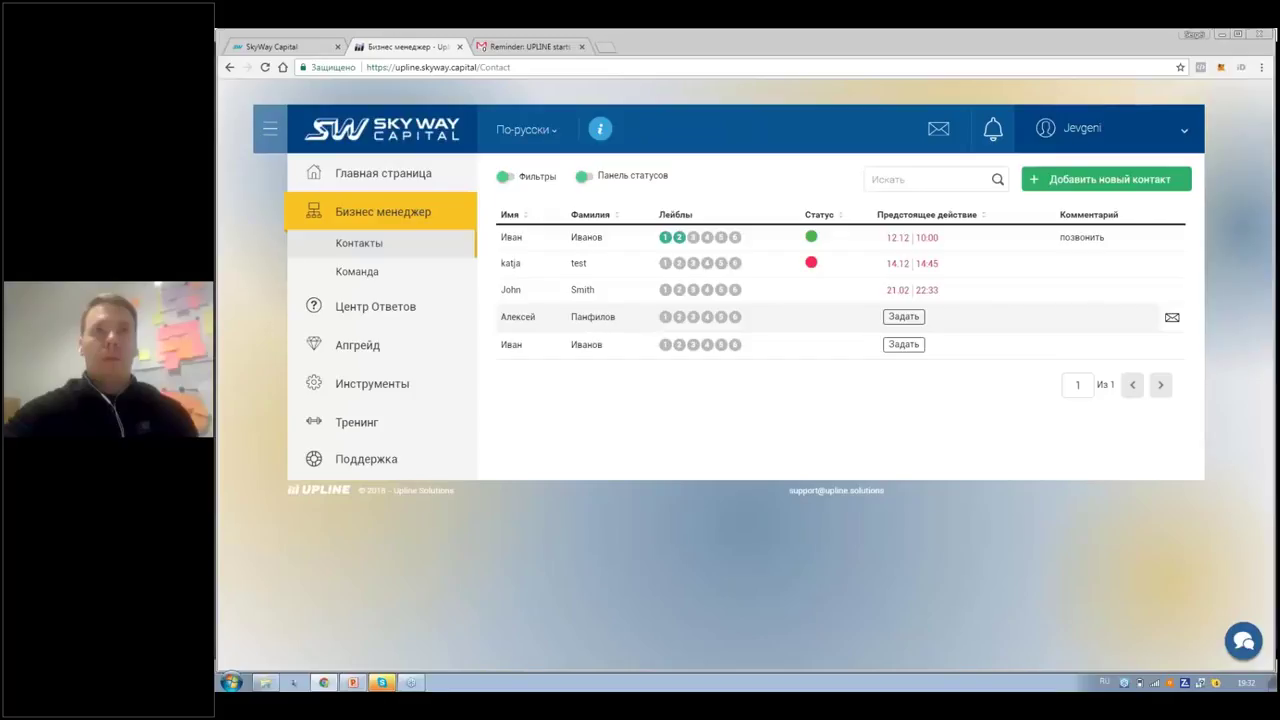
# Step: Open the newly added contact and start sending it Презентация SkyWay with the Кое-что интересное template
pyautogui.click(600, 316)
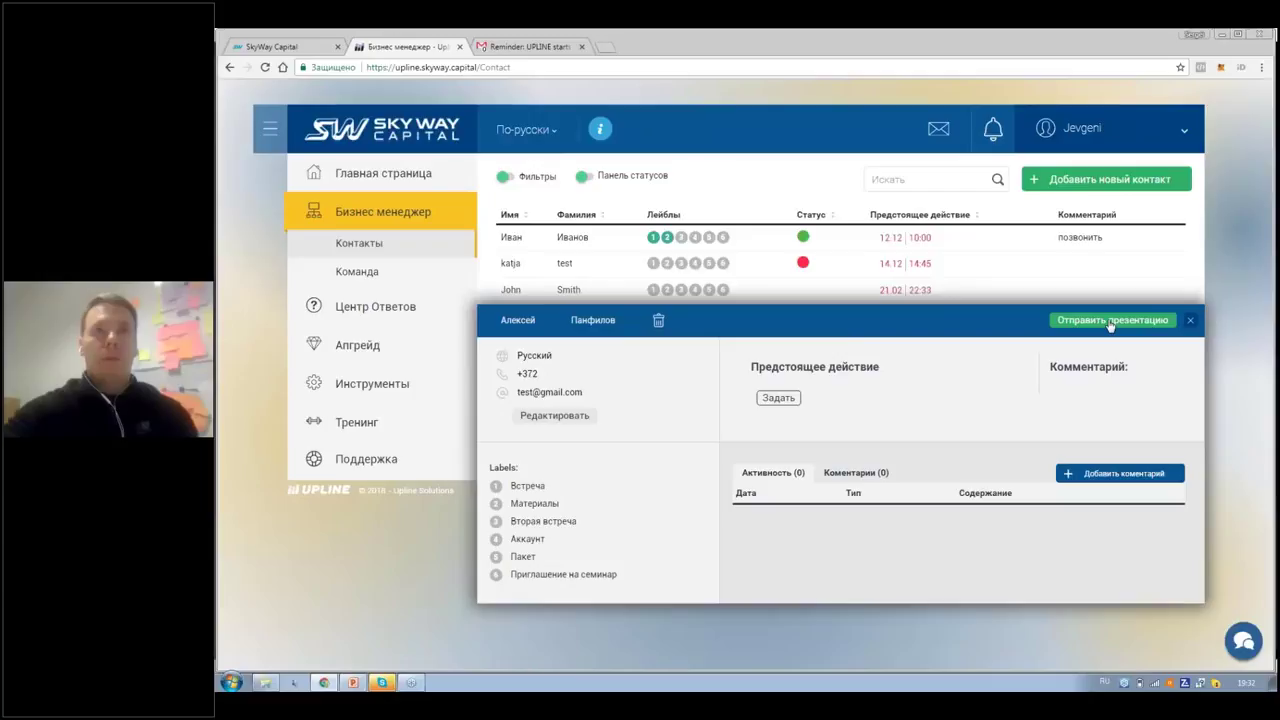
pyautogui.click(1110, 320)
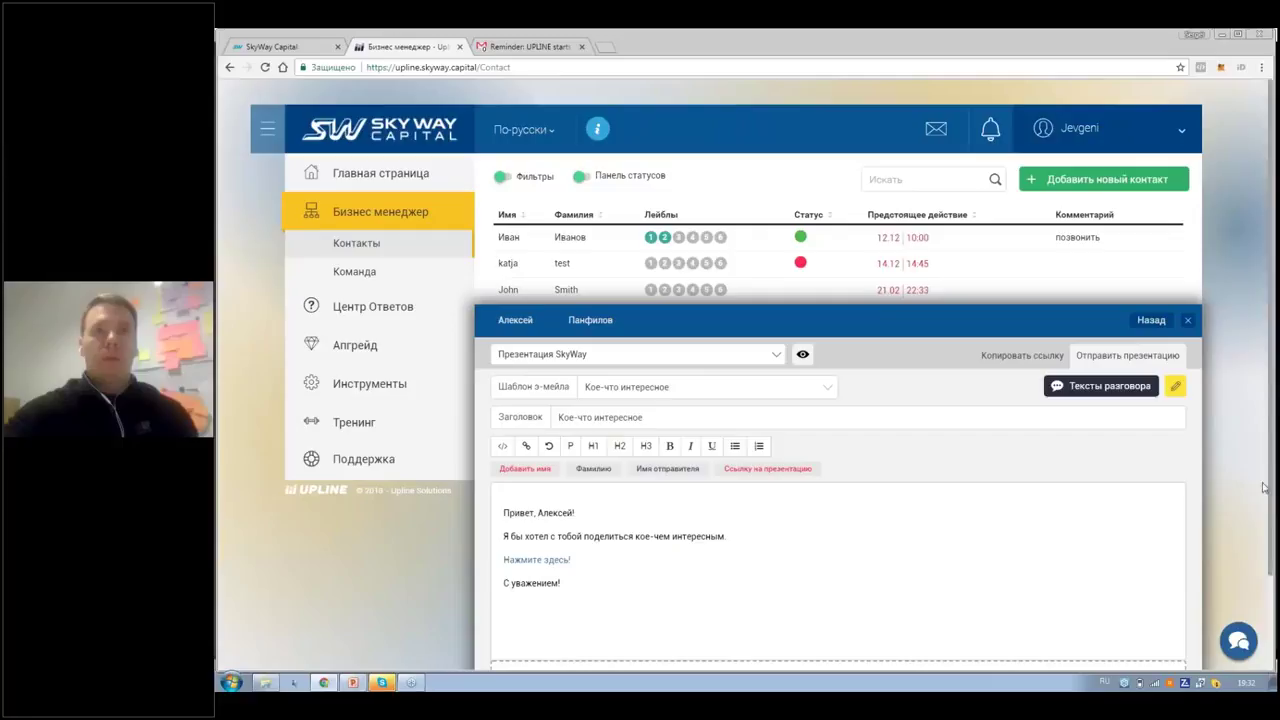
pyautogui.scroll(-1, 1261, 488)
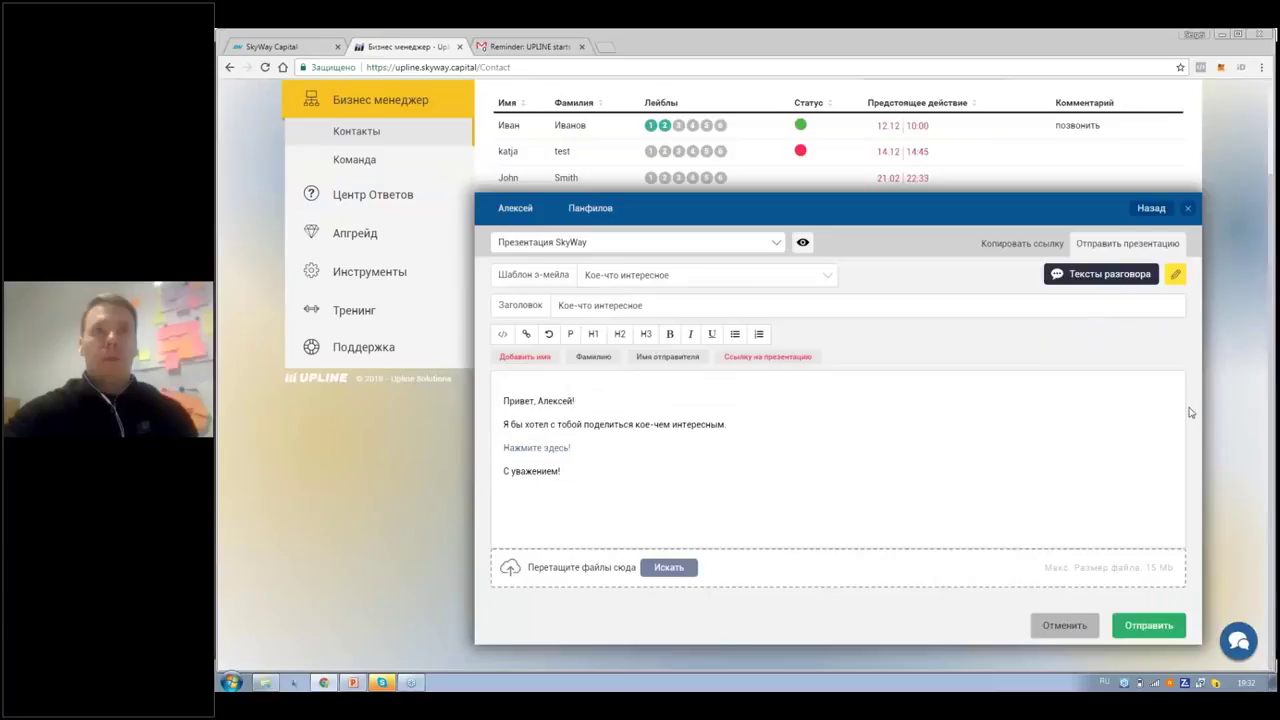
# Step: Switch to the Копировать ссылку view, attempt to generate a link, and dismiss the Апгрейд notice
pyautogui.click(1012, 245)
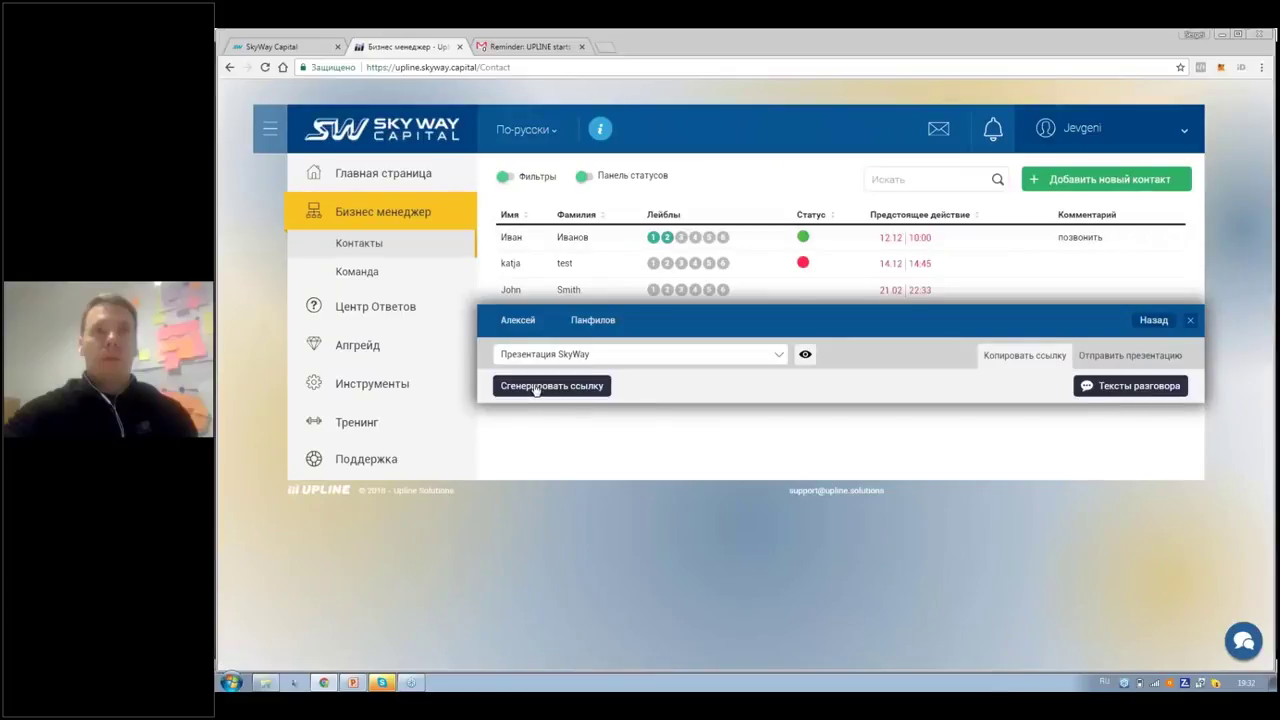
pyautogui.click(536, 388)
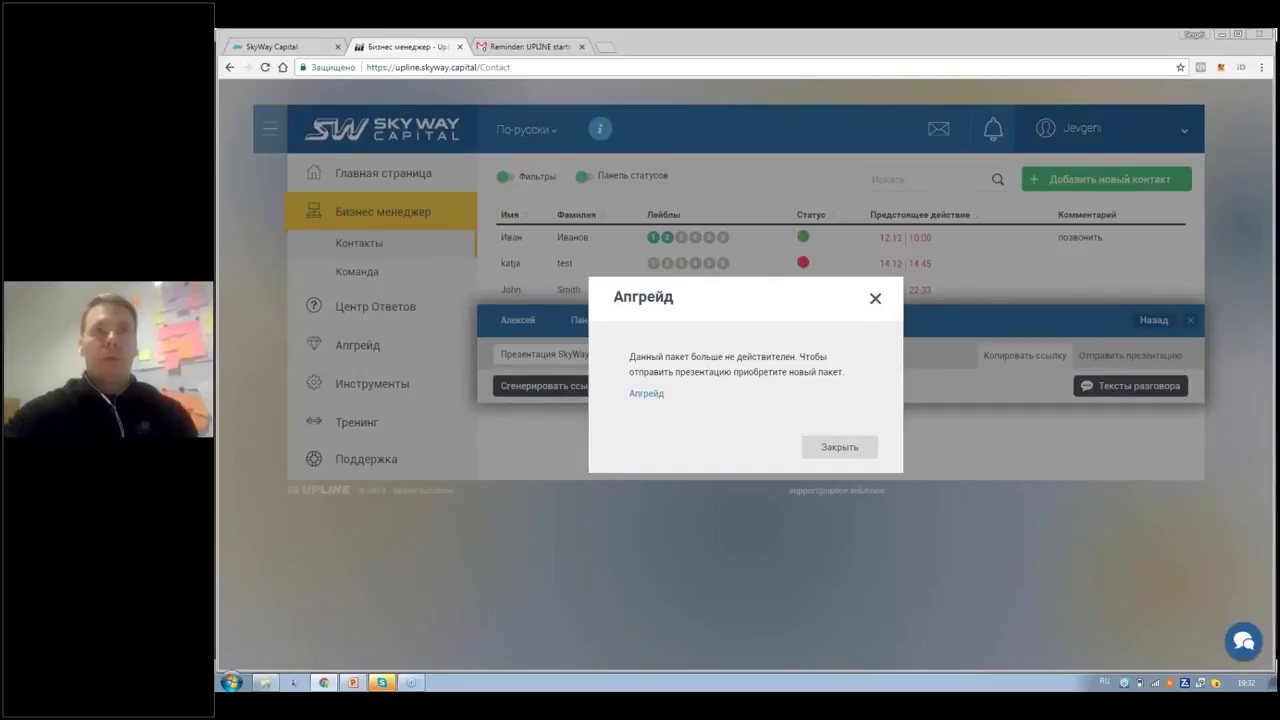
pyautogui.click(875, 298)
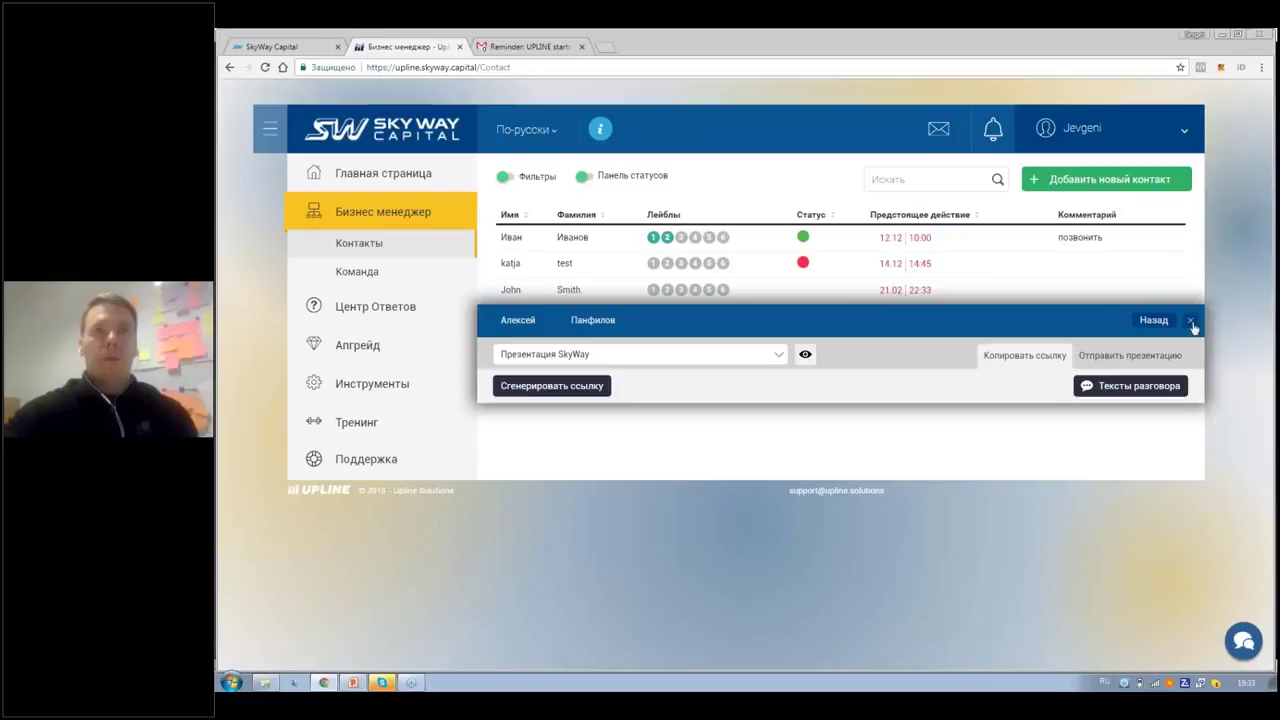
# Step: Close the presentation panel, then open and close the last and third contacts' details
pyautogui.click(1192, 325)
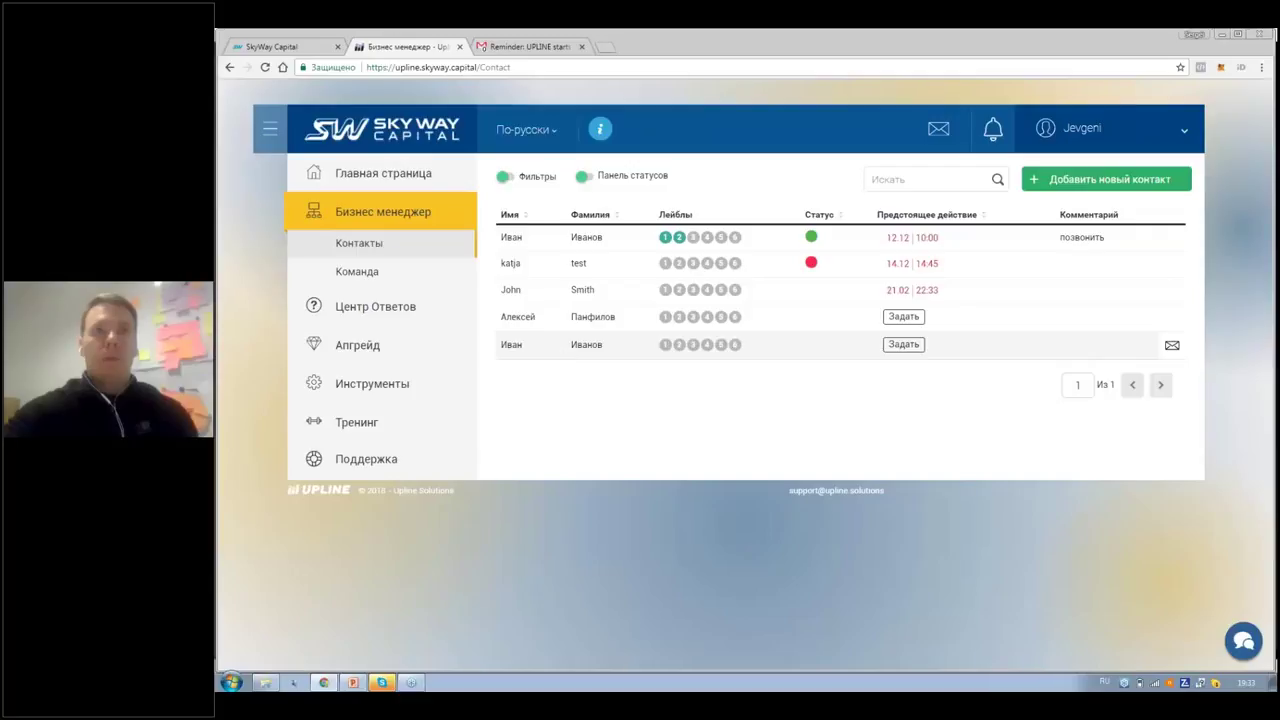
pyautogui.click(611, 344)
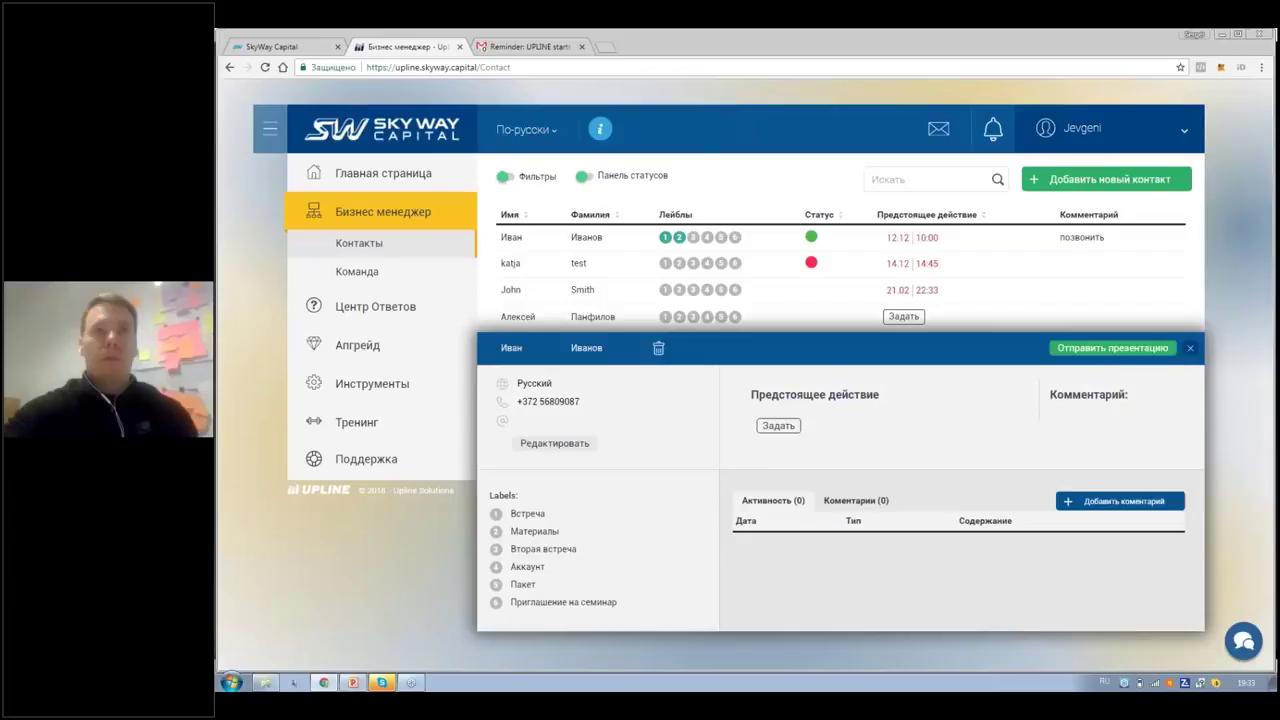
pyautogui.click(1190, 352)
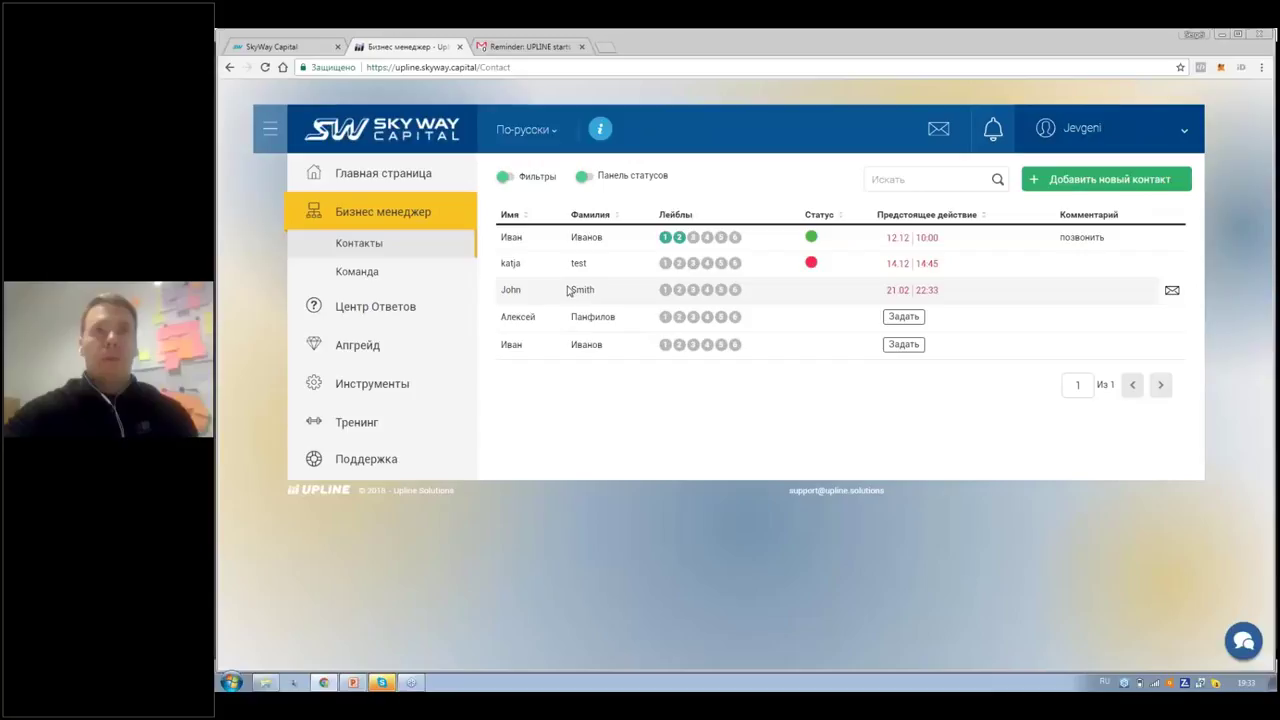
pyautogui.click(567, 290)
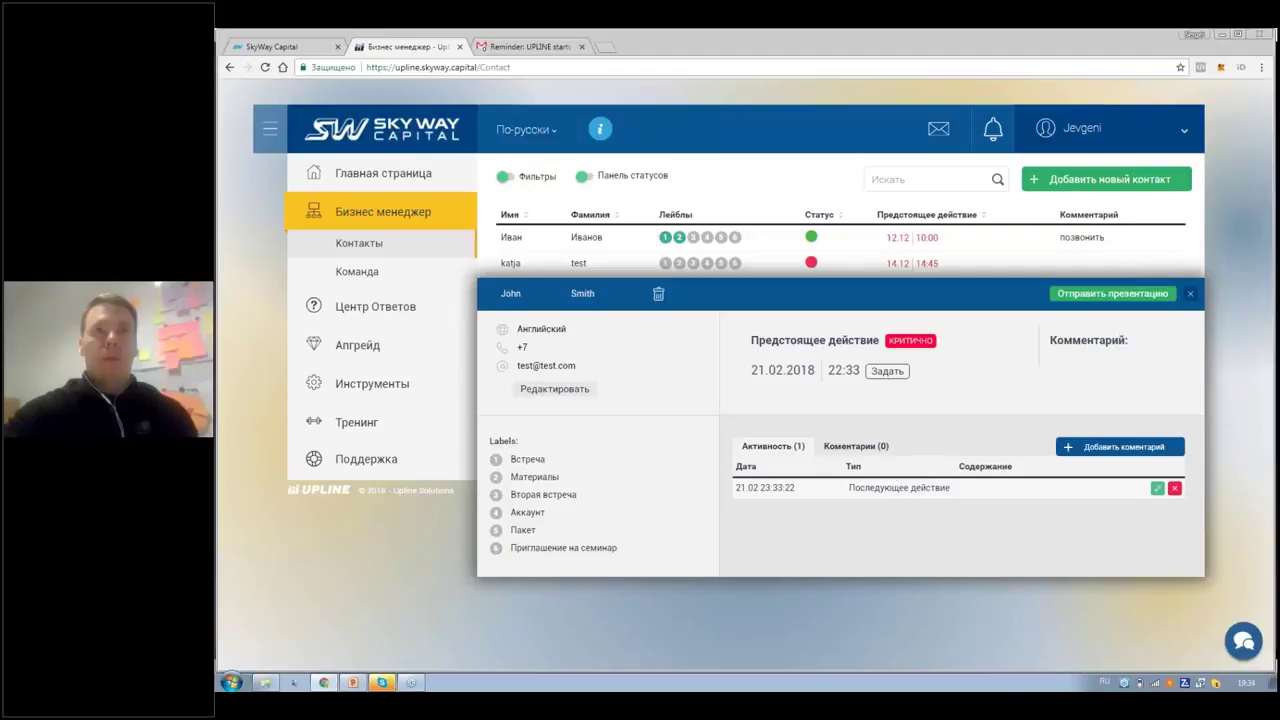
pyautogui.click(1191, 295)
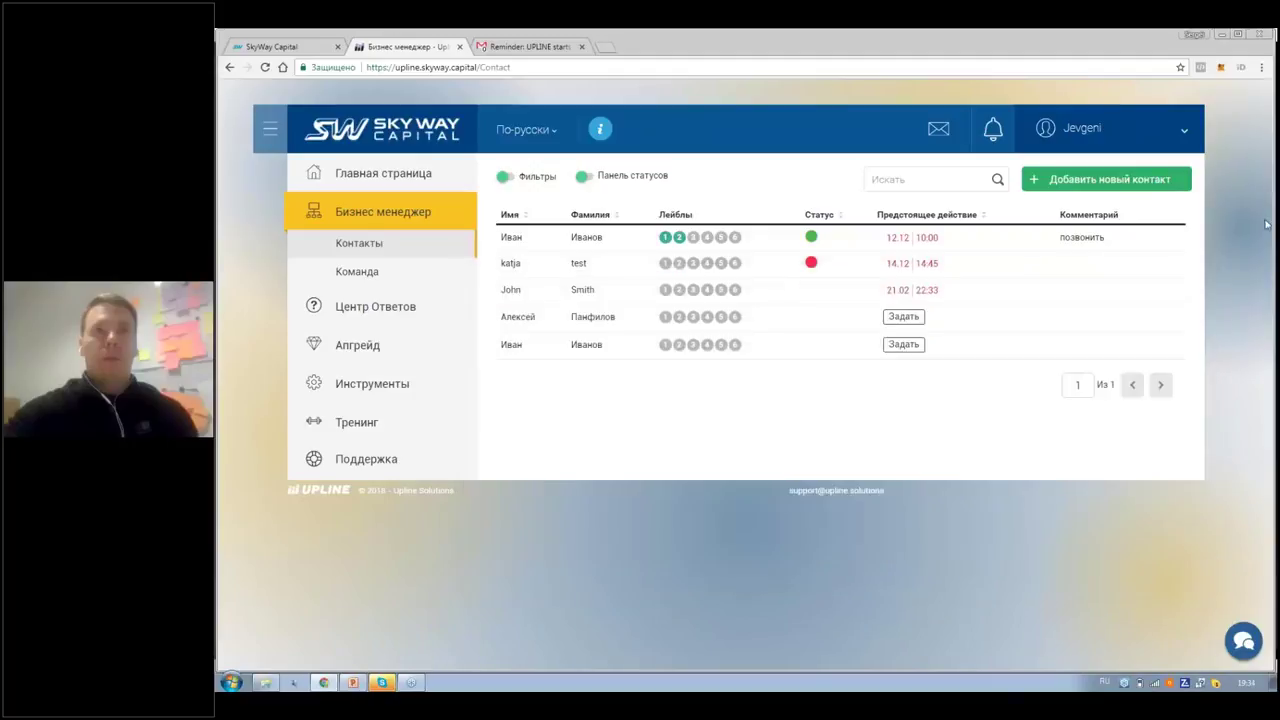
# Step: Toggle the keyboard layout and back, then open the first contact's detail card
pyautogui.hotkey('alt', 'shift')
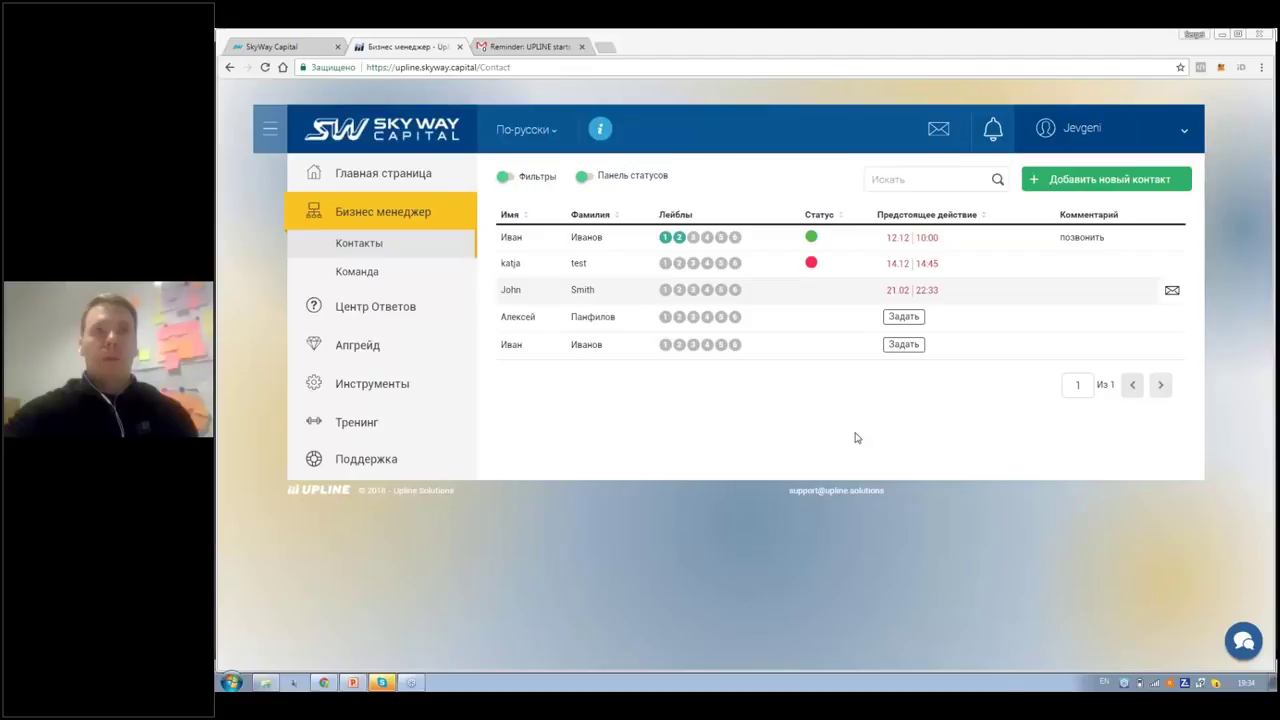
pyautogui.hotkey('alt', 'shift')
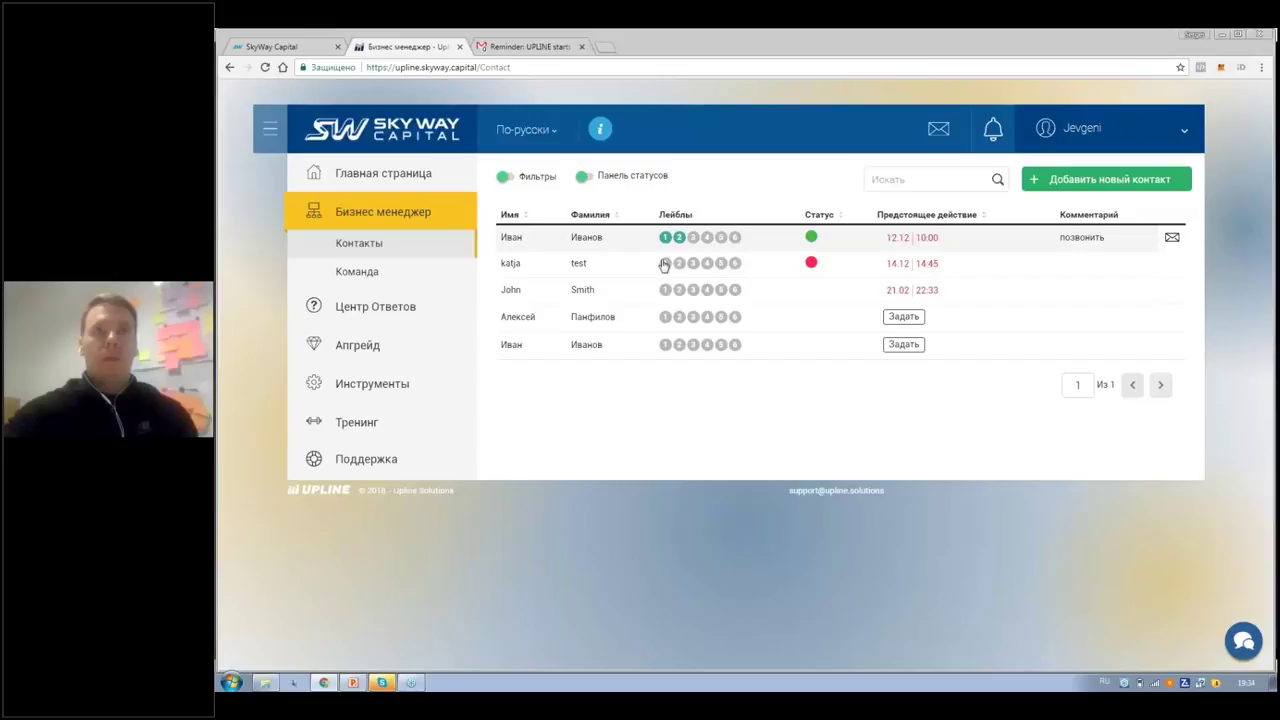
pyautogui.click(647, 244)
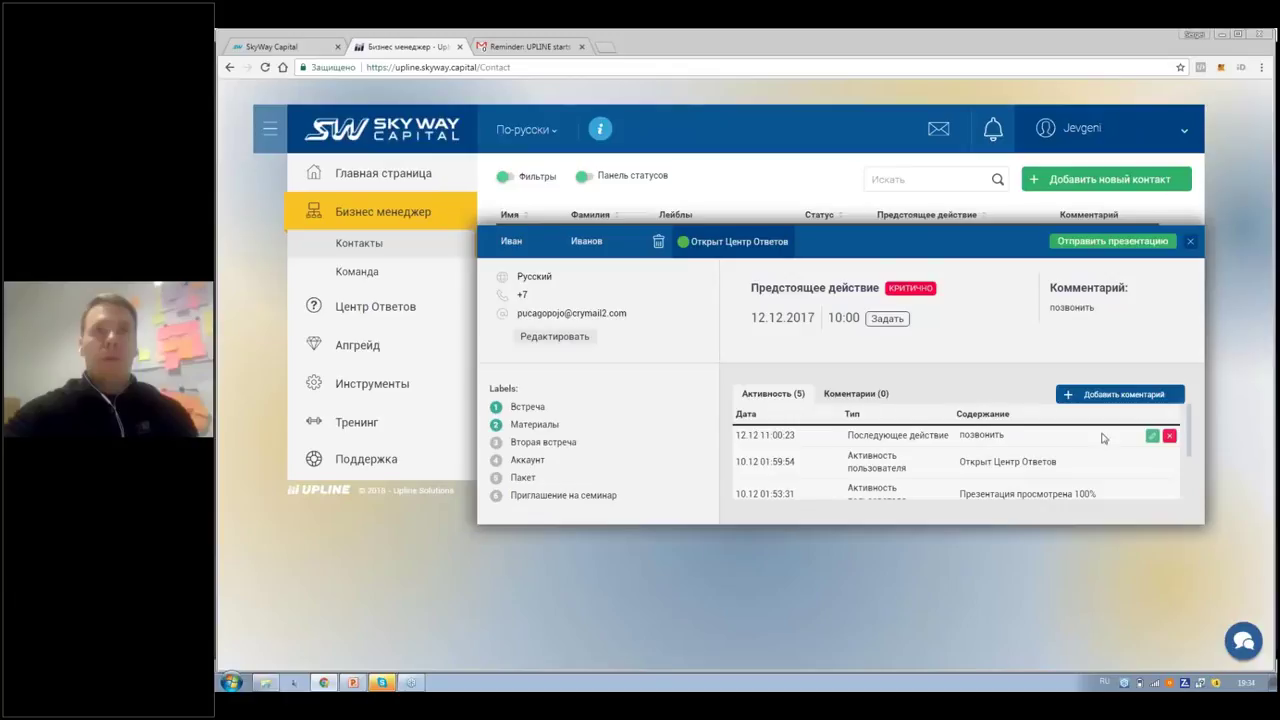
pyautogui.scroll(-1, 1185, 495)
pyautogui.scroll(-2, 1185, 499)
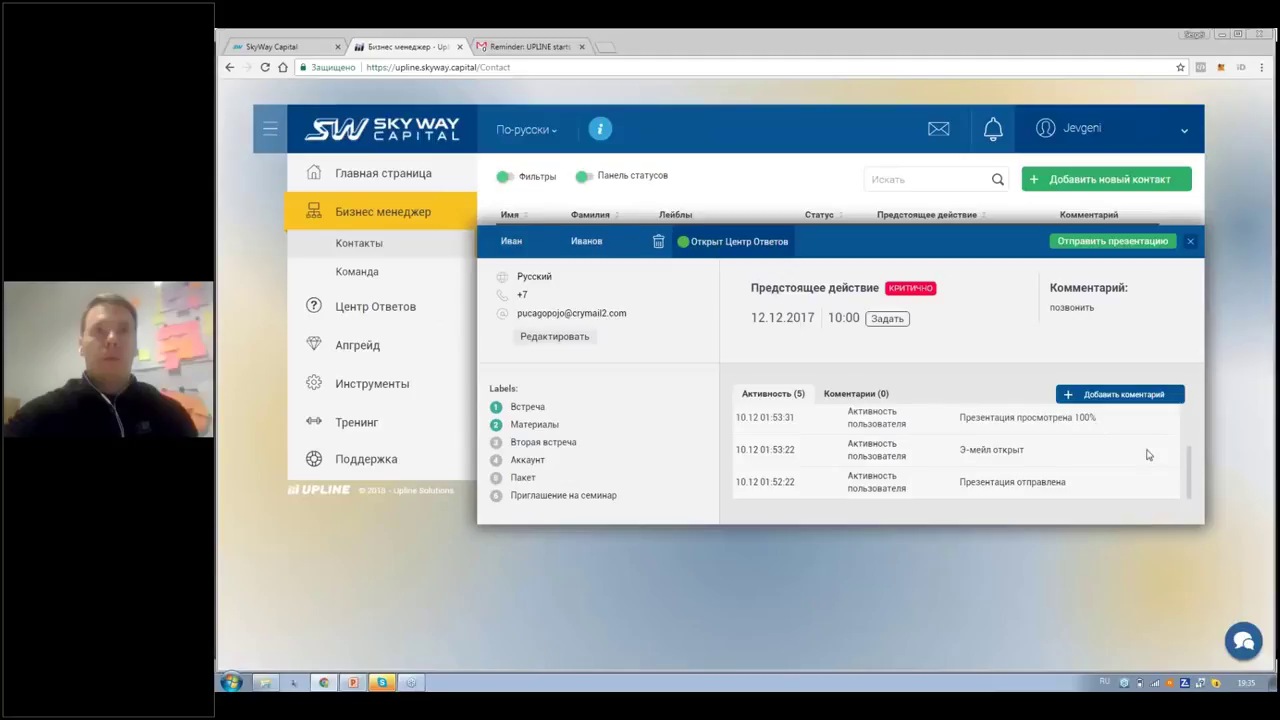
pyautogui.scroll(2, 1191, 449)
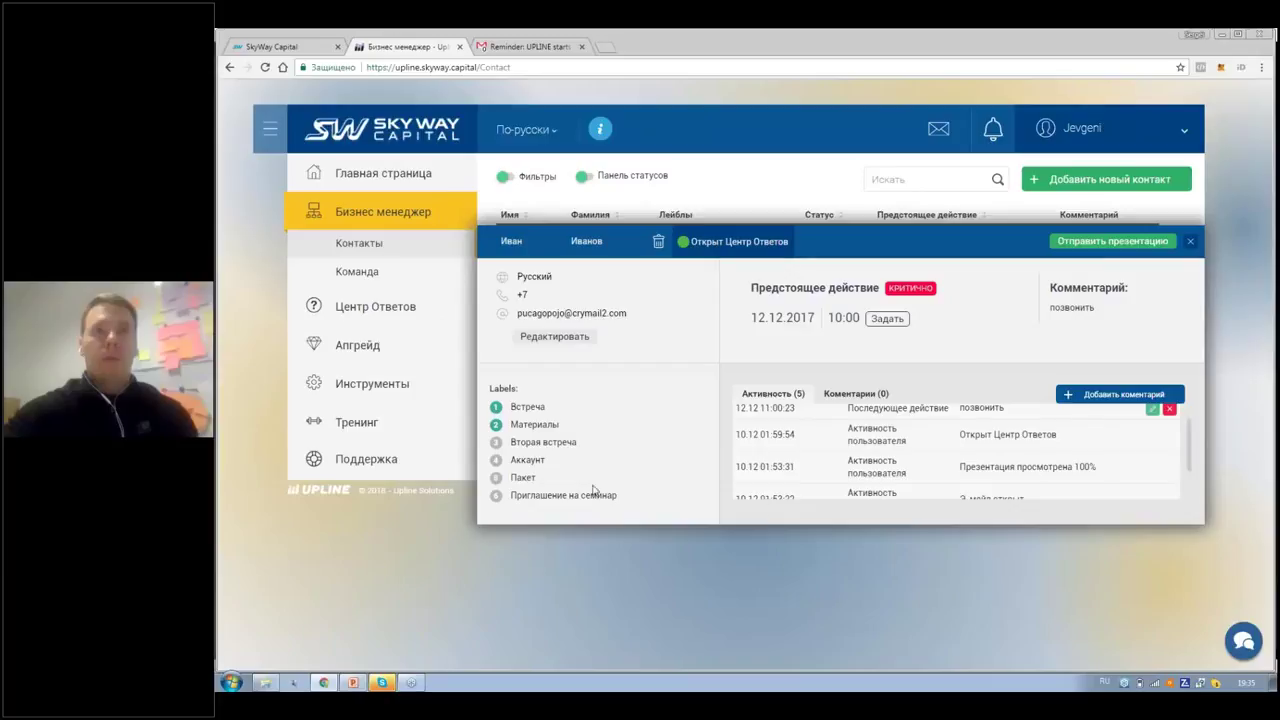
# Step: Turn on the Вторая встреча, Аккаунт, Пакет and Приглашение на семинар labels
pyautogui.click(496, 443)
pyautogui.click(496, 479)
pyautogui.click(495, 499)
# Step: Turn off Материалы, Вторая встреча, Аккаунт and Пакет so only Встреча stays on
pyautogui.click(495, 425)
pyautogui.click(495, 442)
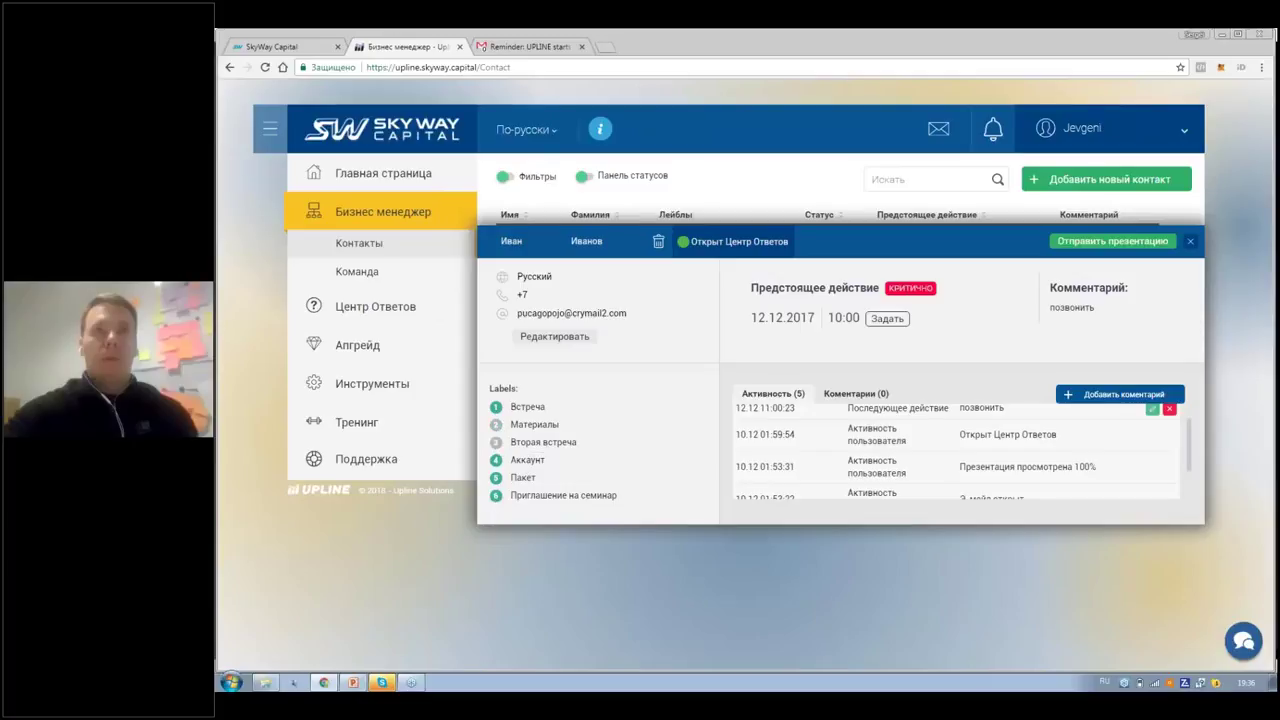
pyautogui.click(495, 460)
pyautogui.click(495, 478)
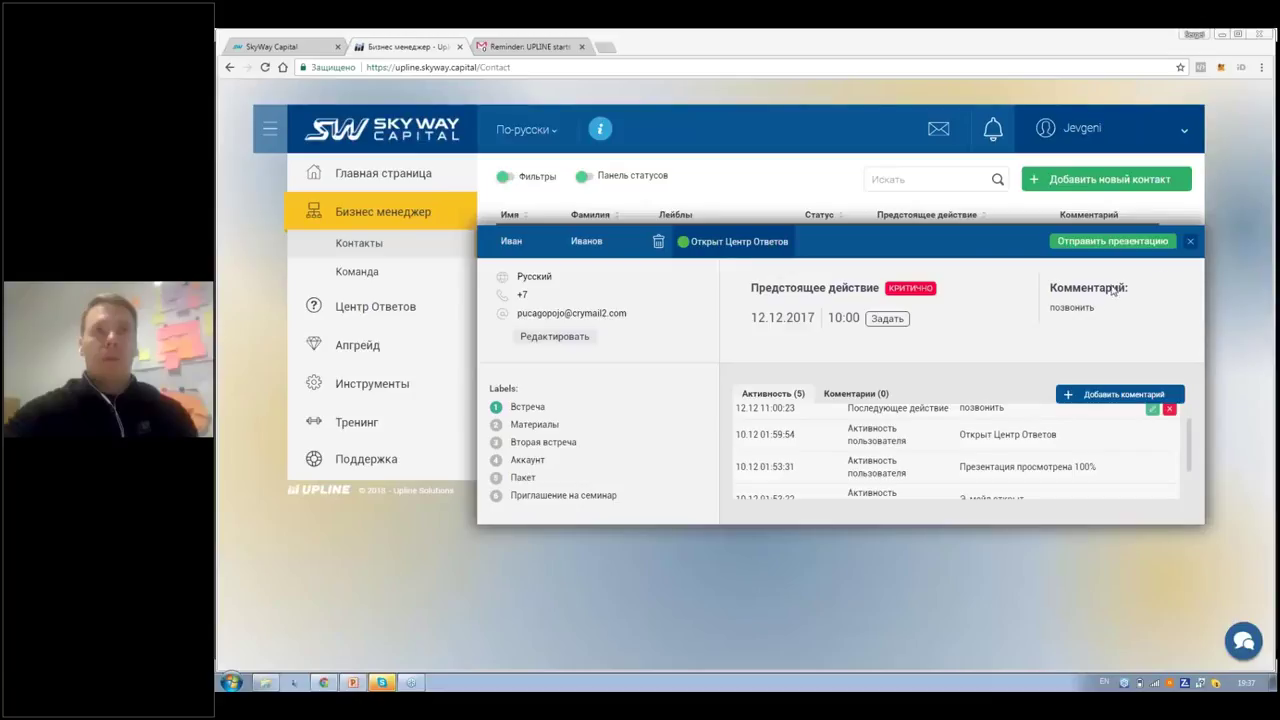
# Step: Switch the keyboard layout to Russian and close the open contact card
pyautogui.hotkey('alt', 'shift')
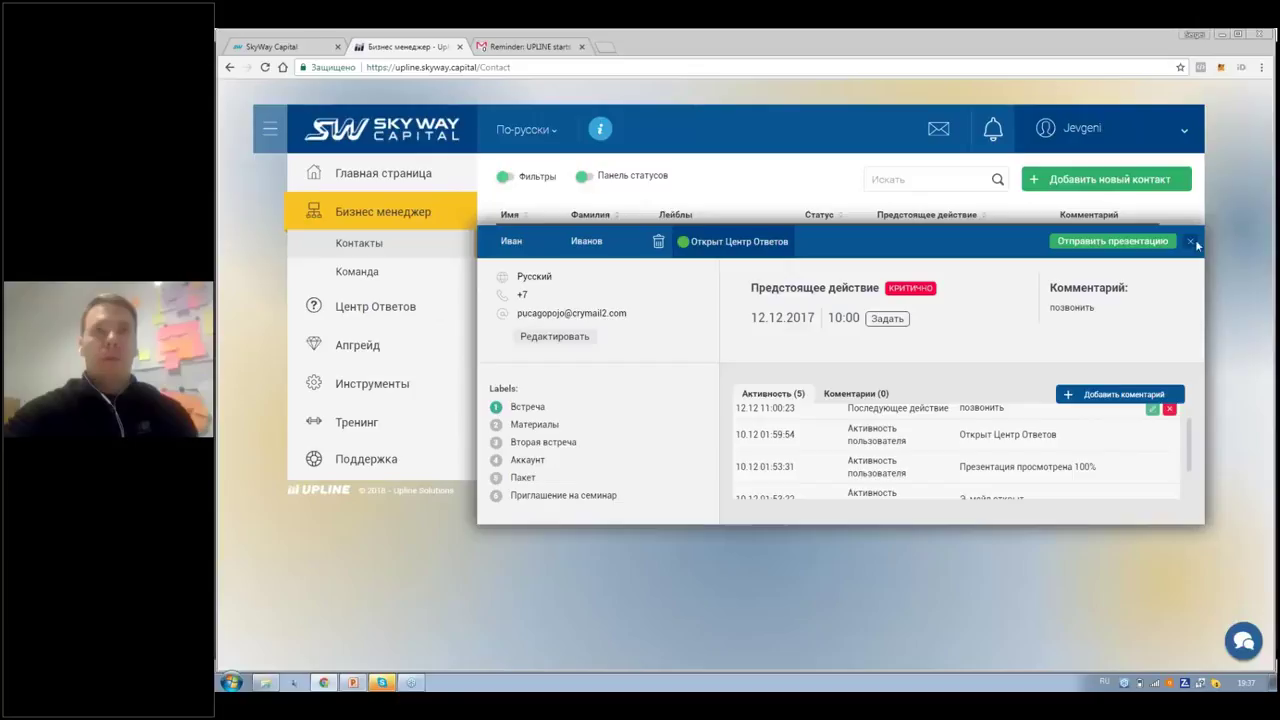
pyautogui.click(1189, 243)
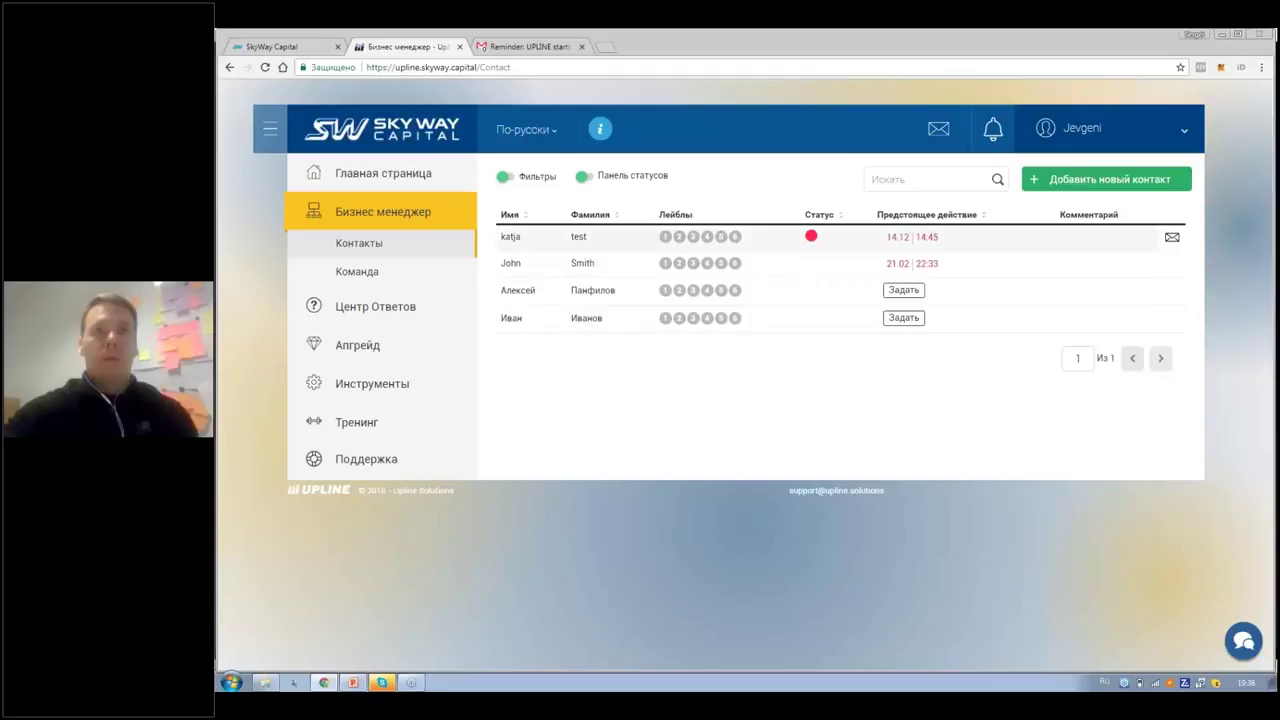
# Step: Open the contact's card and start a presentation send, showing the SkyWay video preview
pyautogui.click(562, 320)
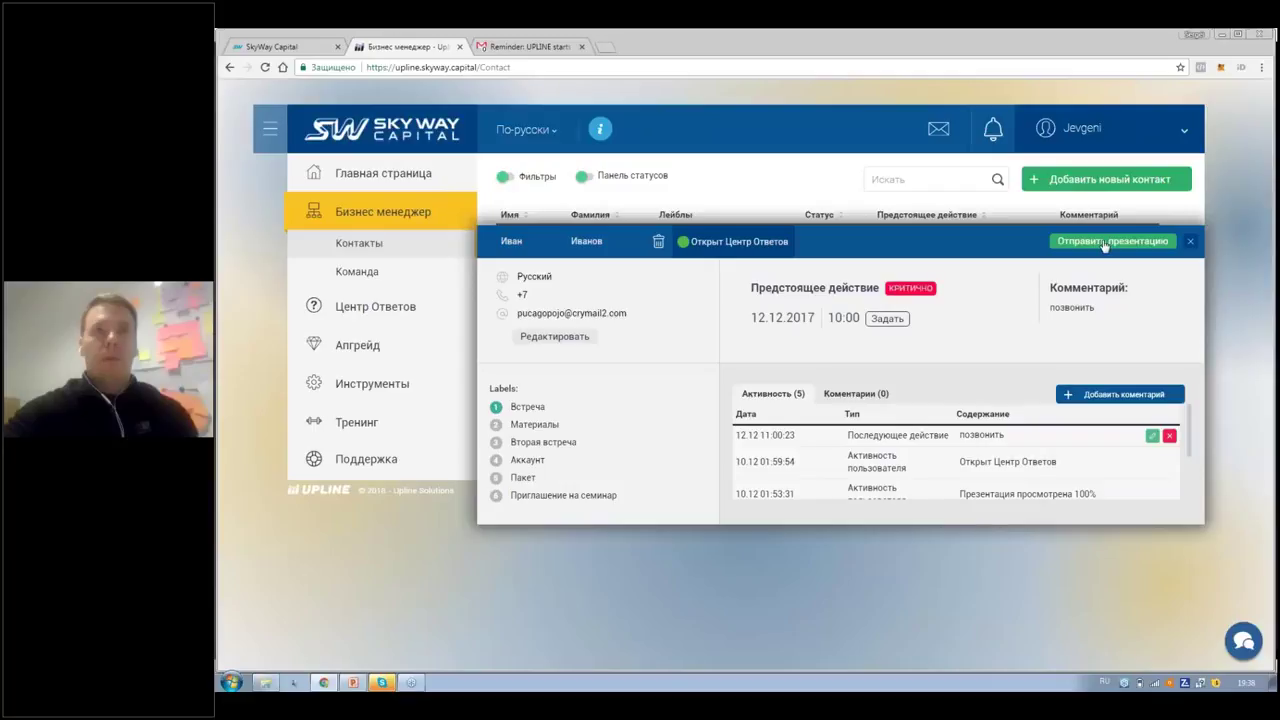
pyautogui.click(1105, 246)
pyautogui.scroll(-1, 838, 251)
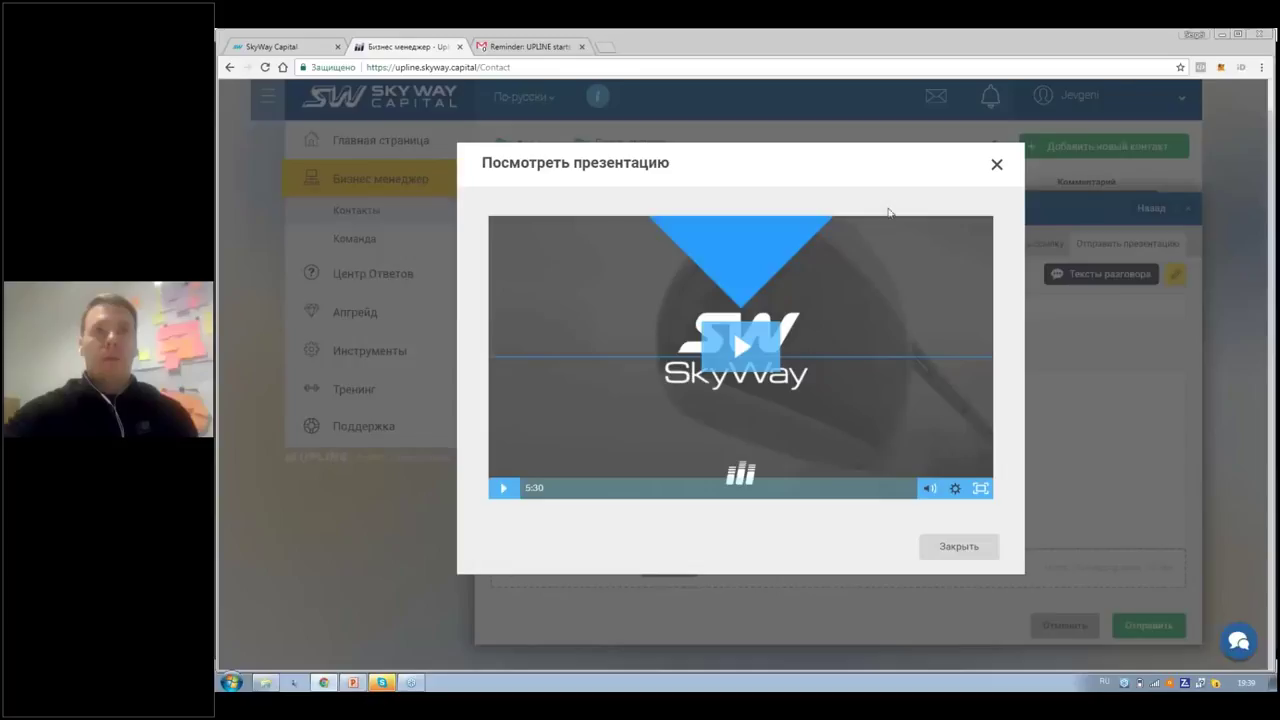
# Step: Close the SkyWay video preview to reveal the send form with the Last sent presentation template
pyautogui.click(997, 166)
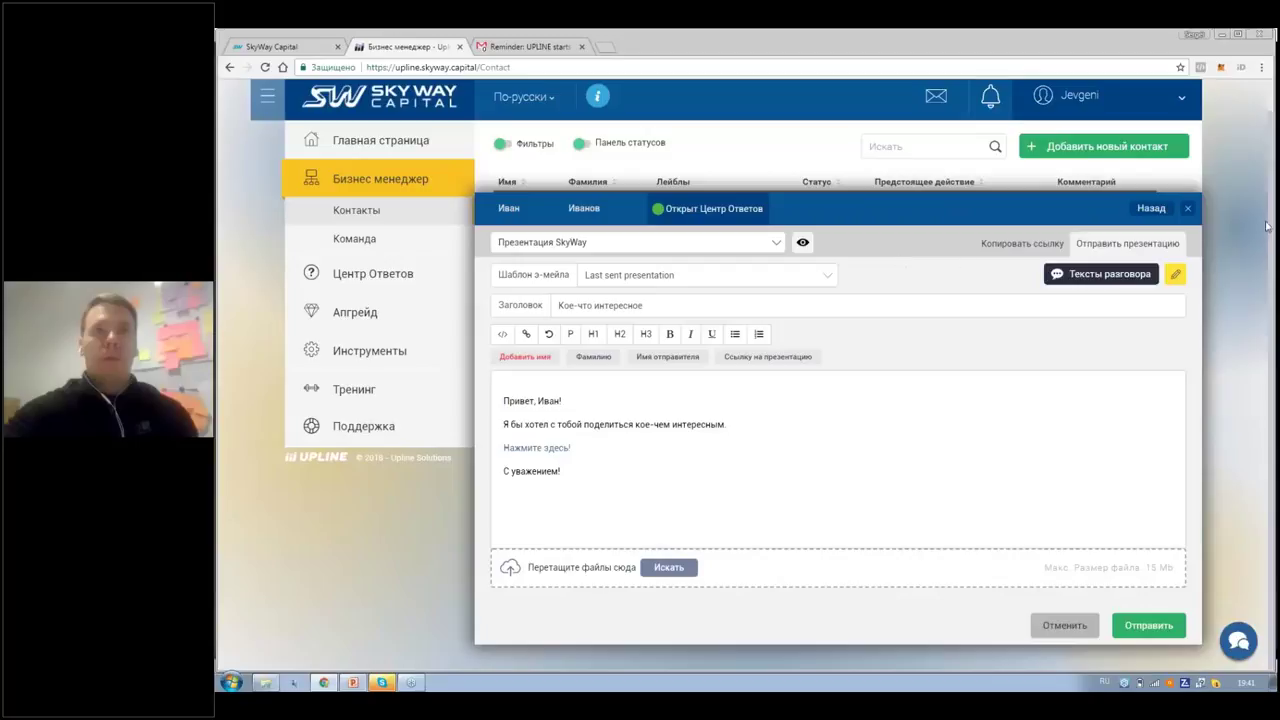
# Step: Toggle the input language and back, then dismiss the presentation email form
pyautogui.hotkey('alt', 'shift')
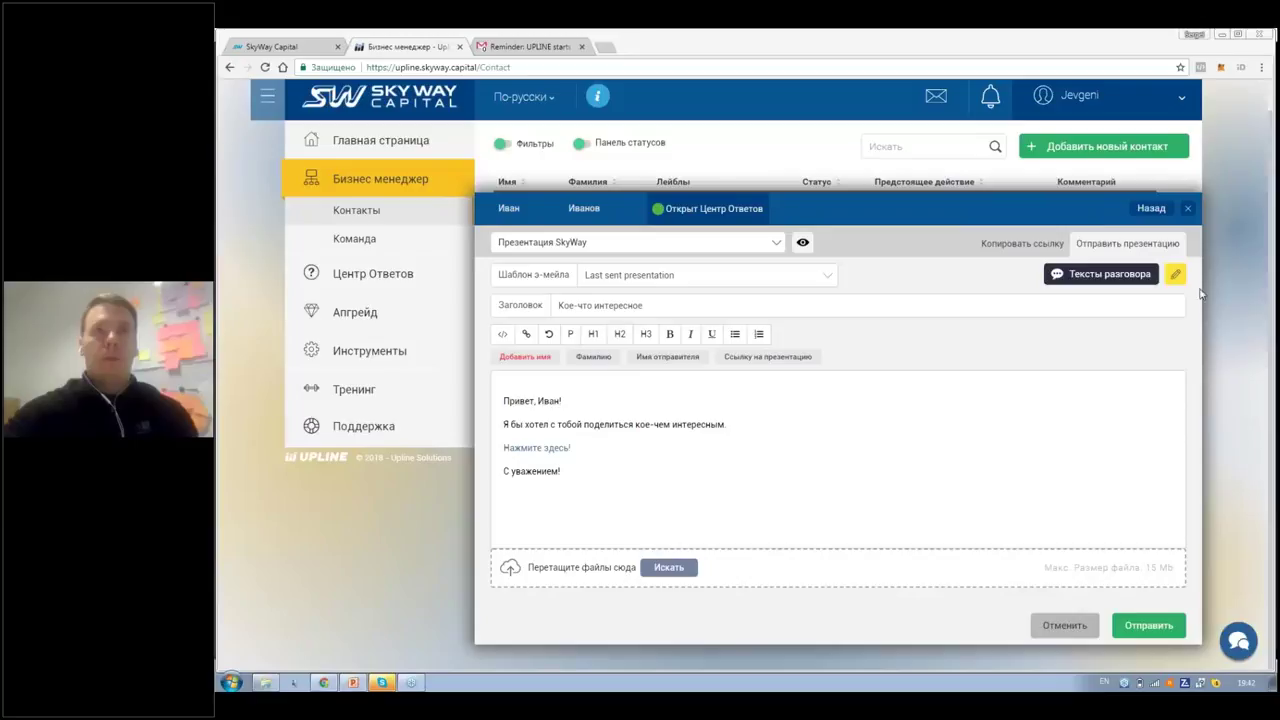
pyautogui.hotkey('alt', 'shift')
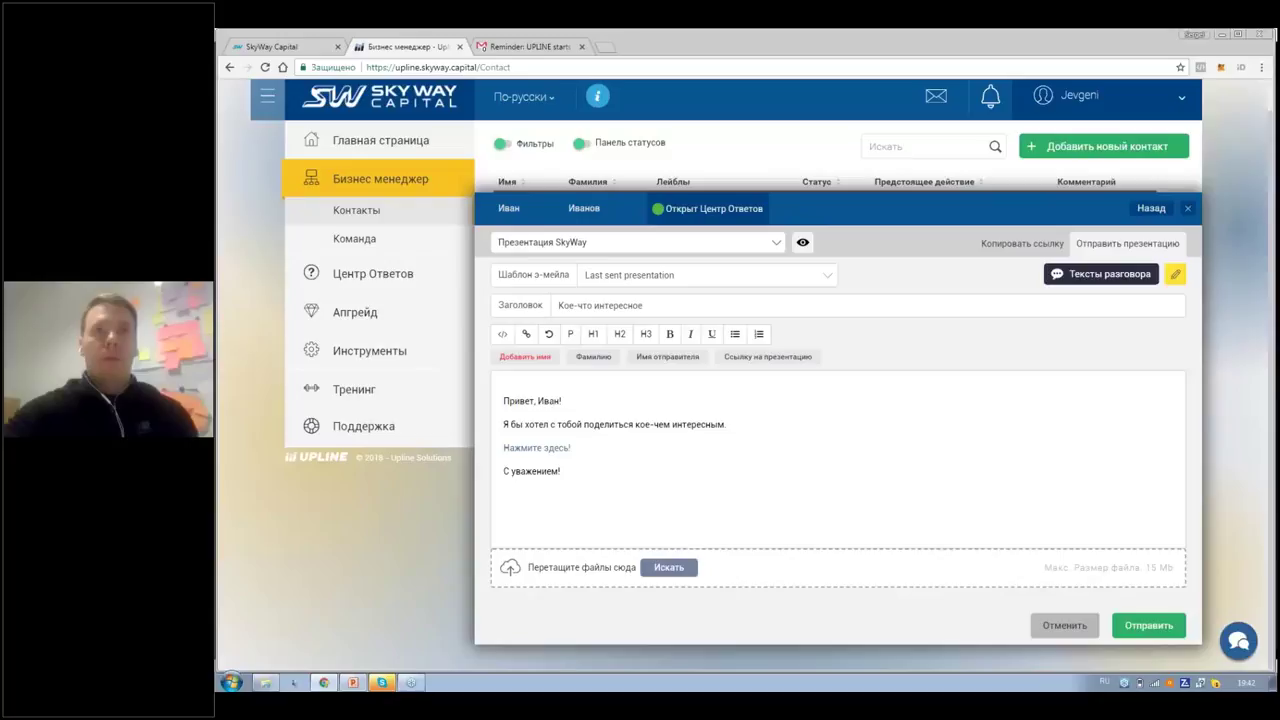
pyautogui.press('Escape')
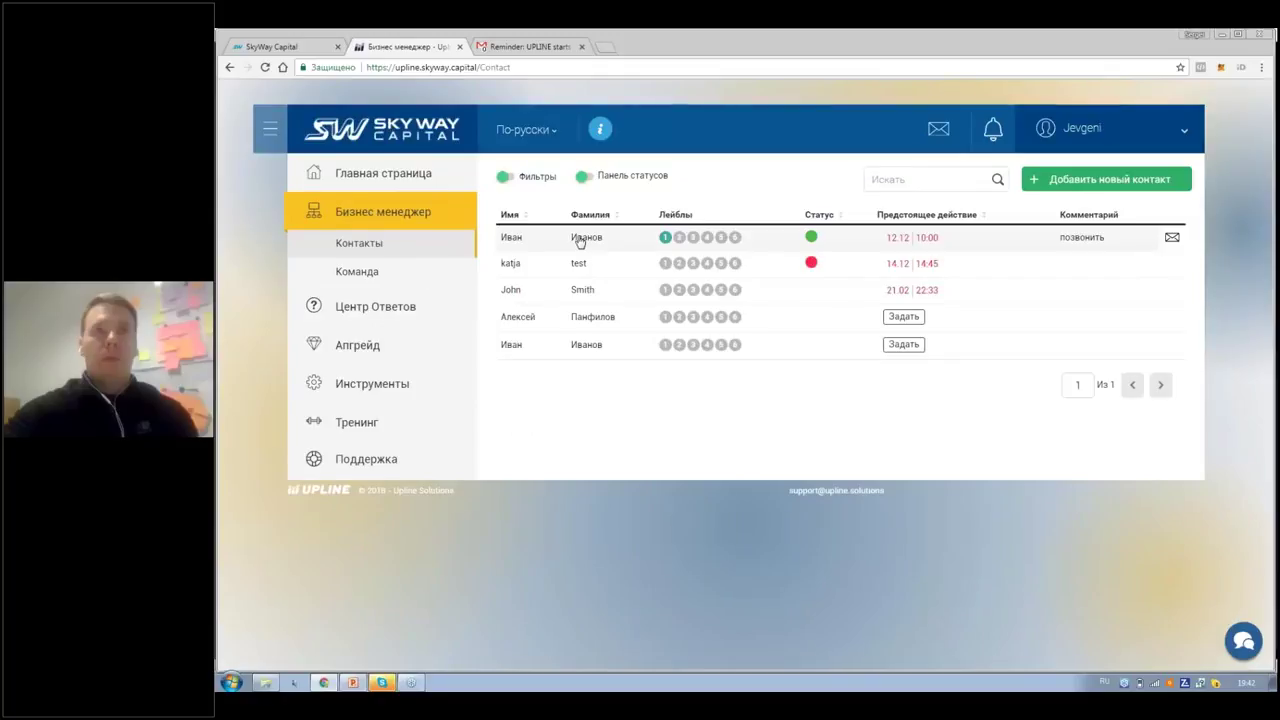
# Step: Open the first contact and start a presentation email with subject 'Кое-что интересное'
pyautogui.click(580, 242)
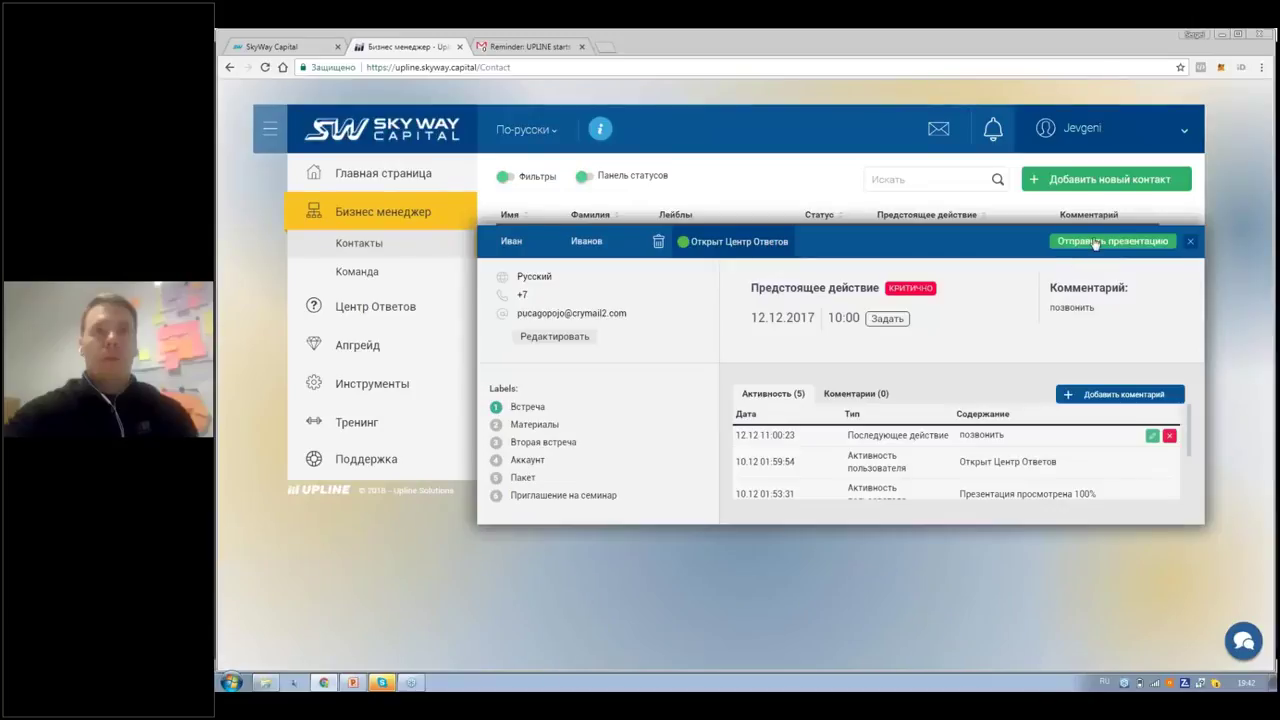
pyautogui.click(1095, 243)
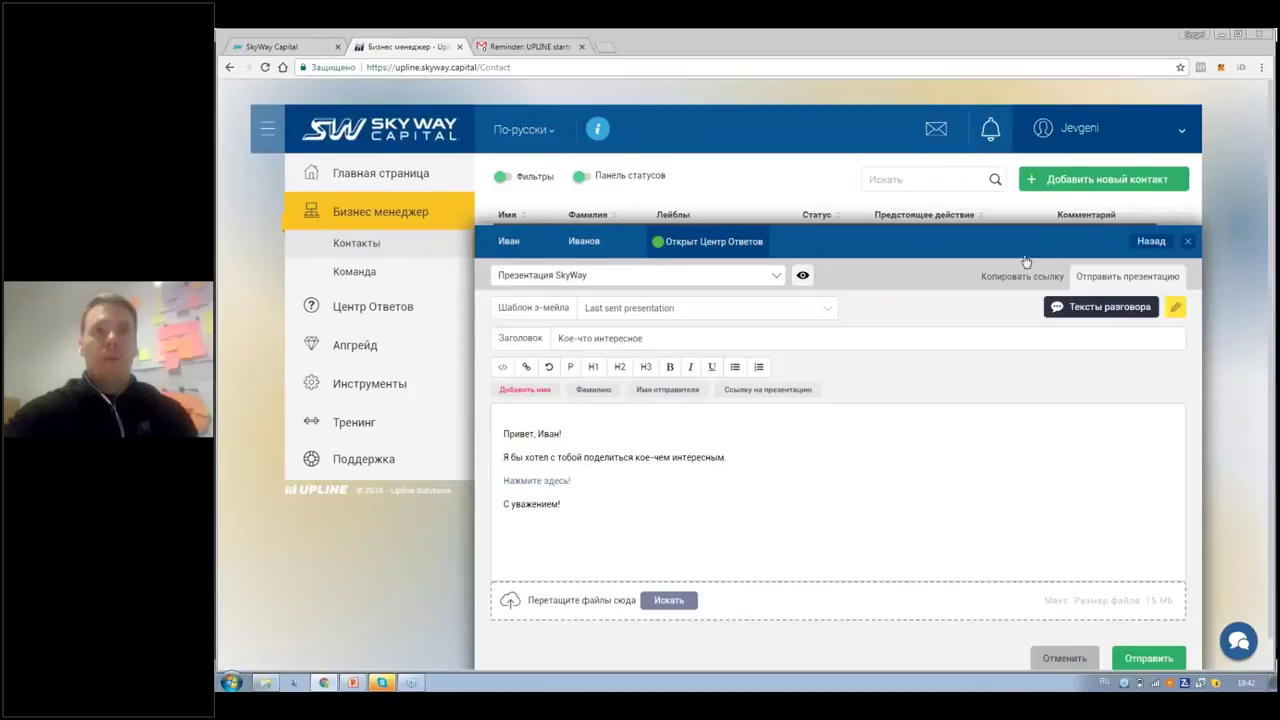
pyautogui.scroll(-1, 804, 279)
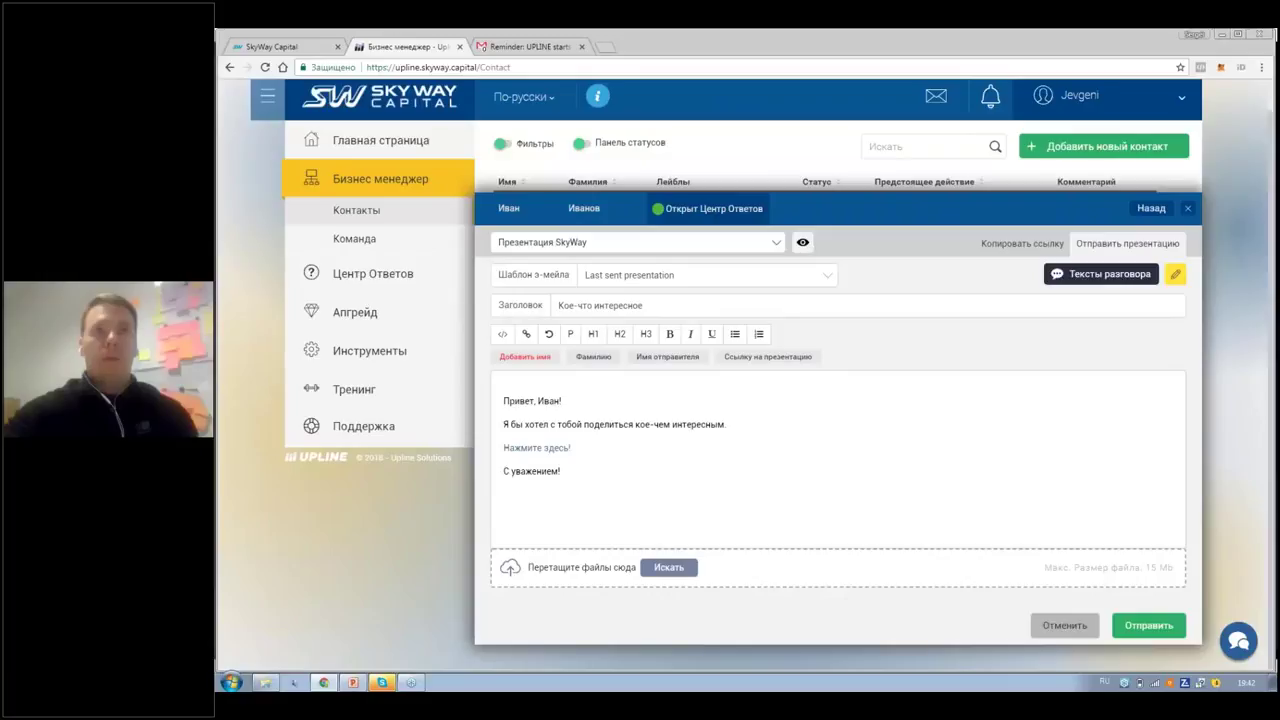
pyautogui.click(803, 244)
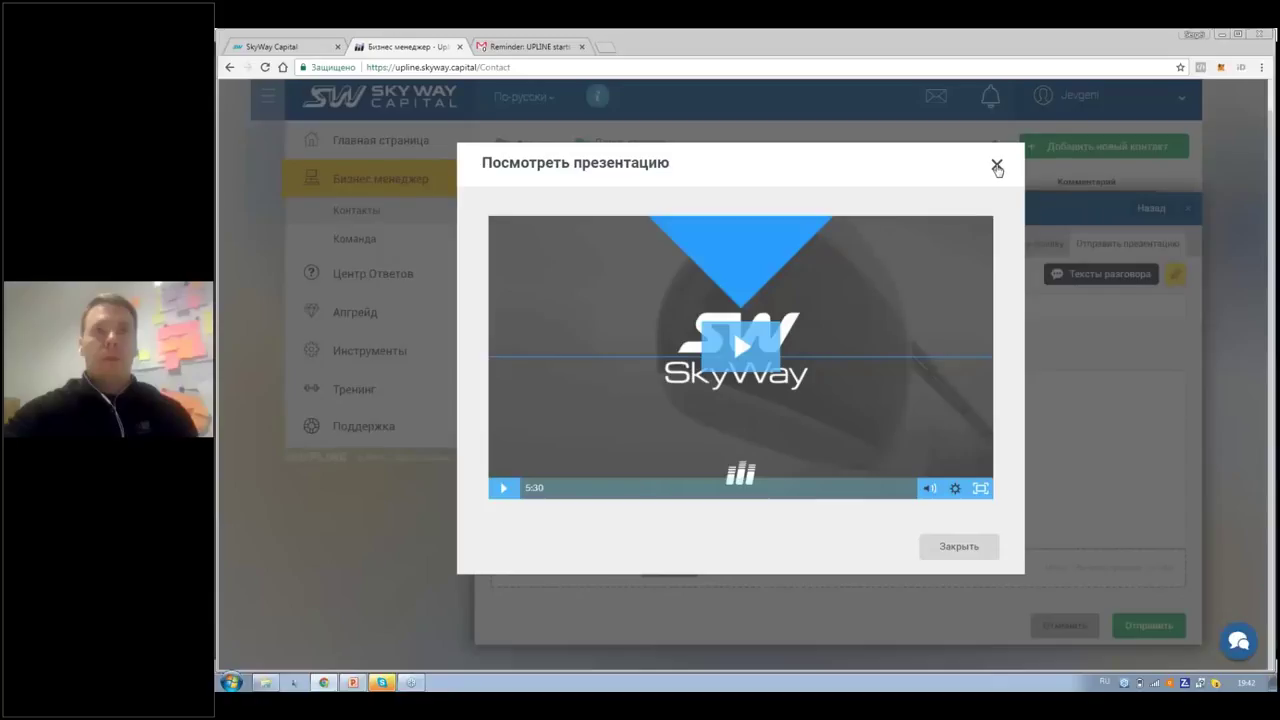
pyautogui.click(997, 166)
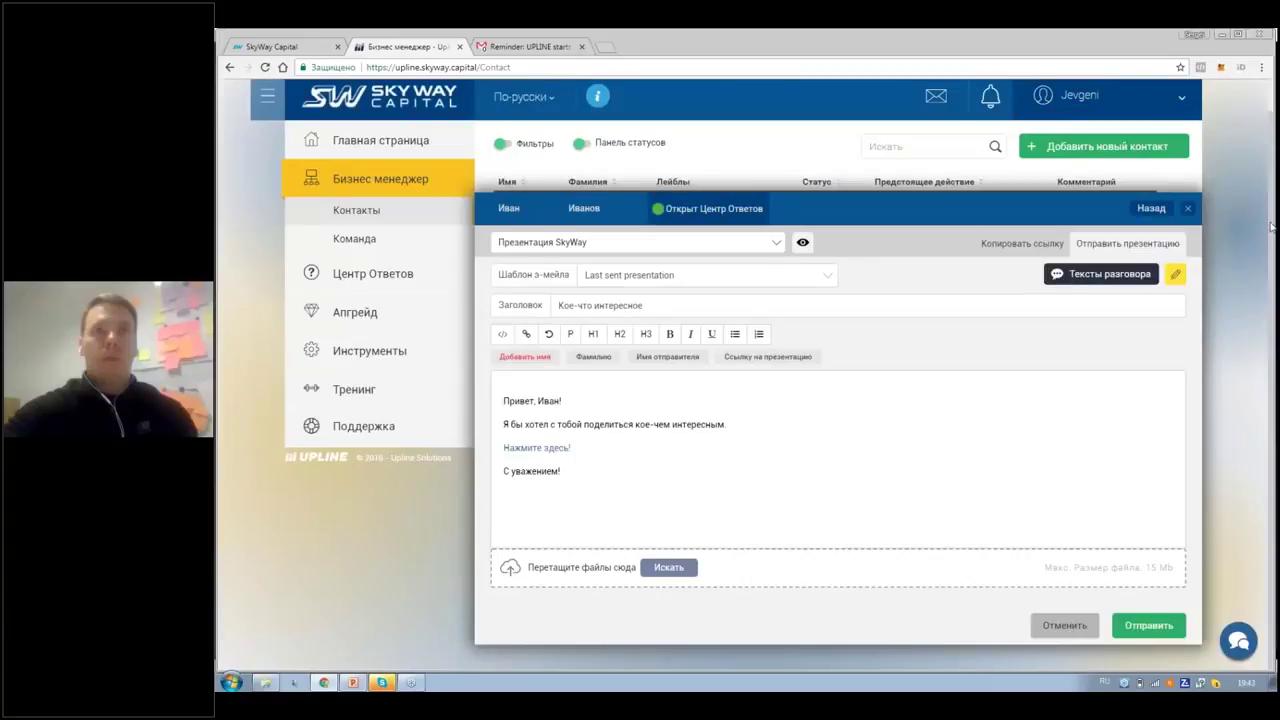
pyautogui.hotkey('alt', 'shift')
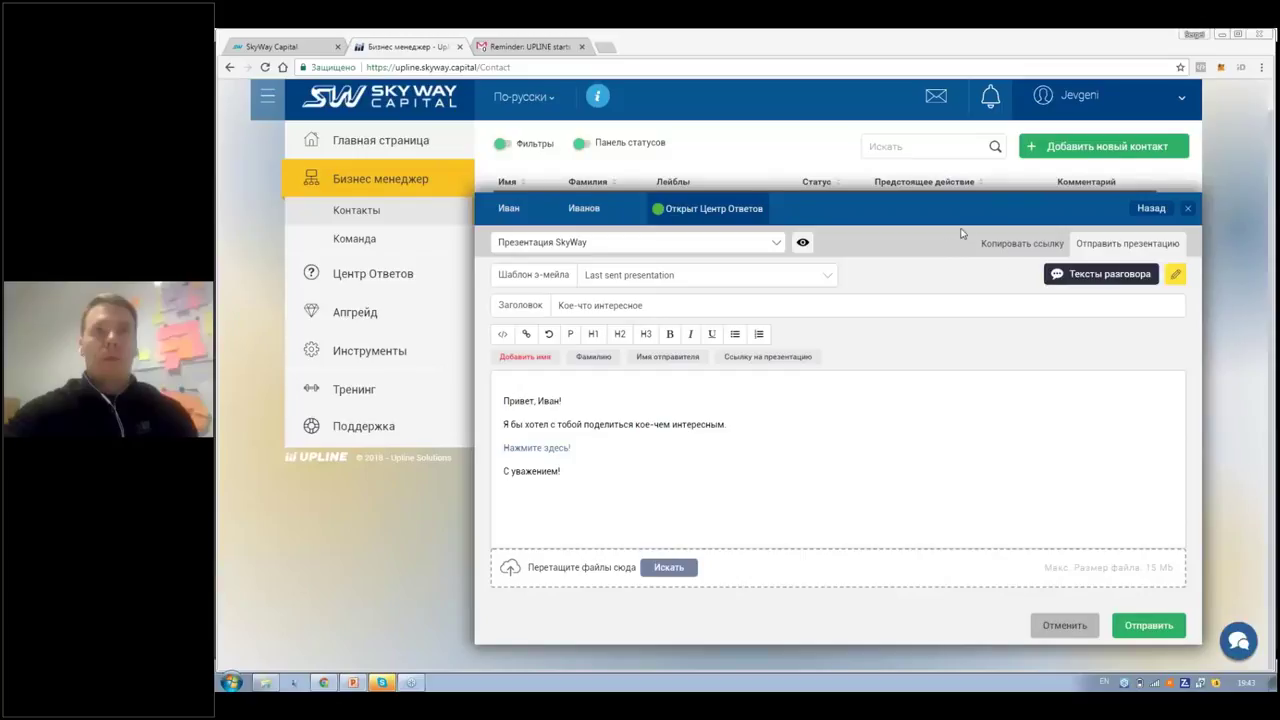
pyautogui.hotkey('alt', 'shift')
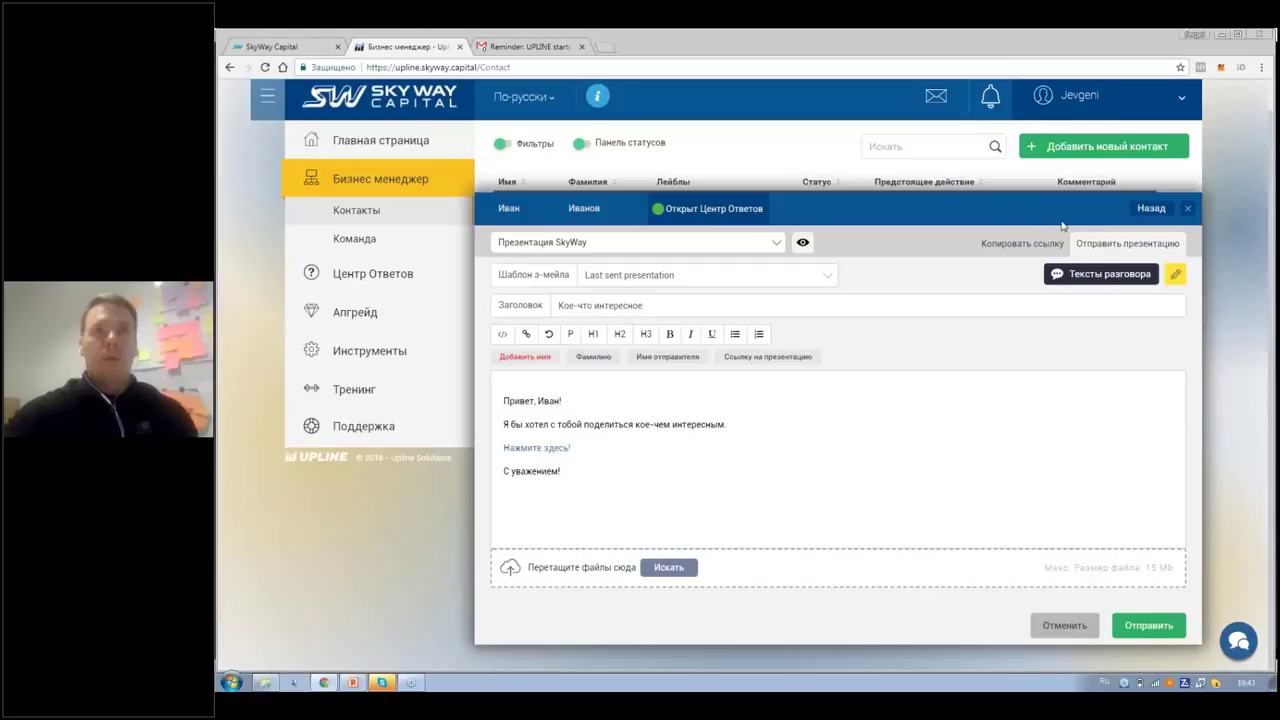
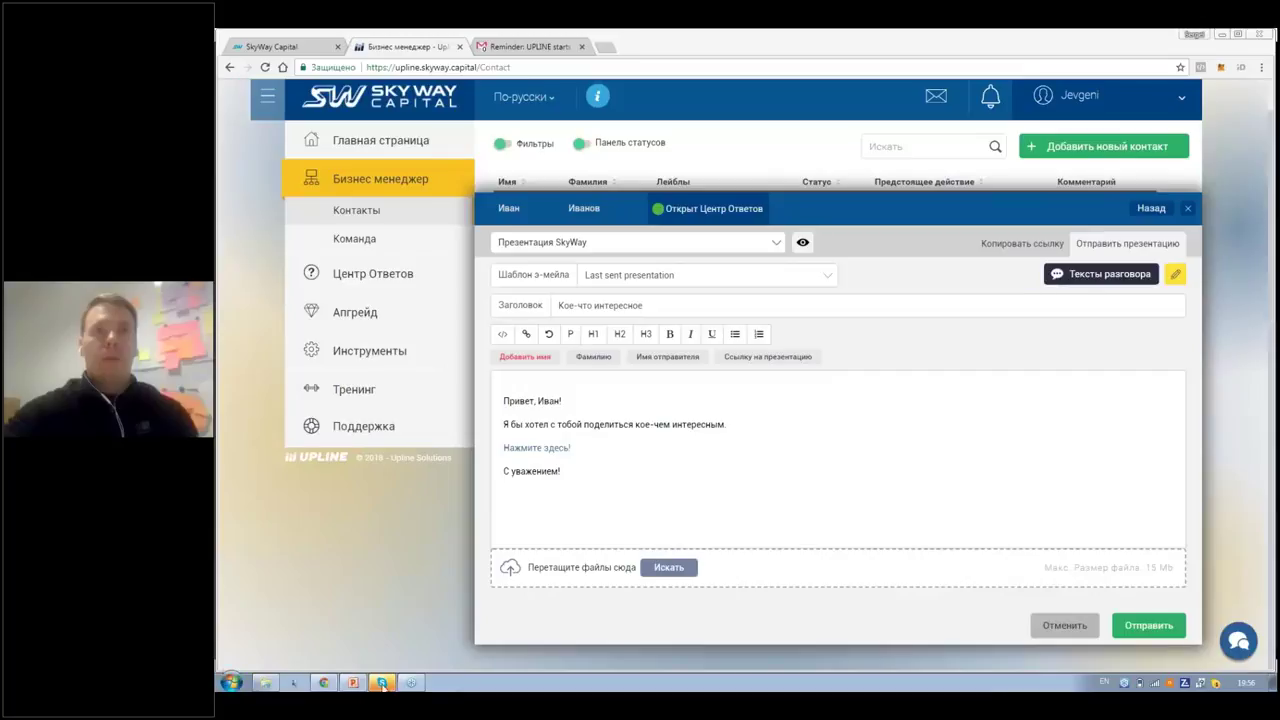
# Step: Bring up the Skype window preview over the UPLINE send-presentation email form
pyautogui.moveTo(383, 686)
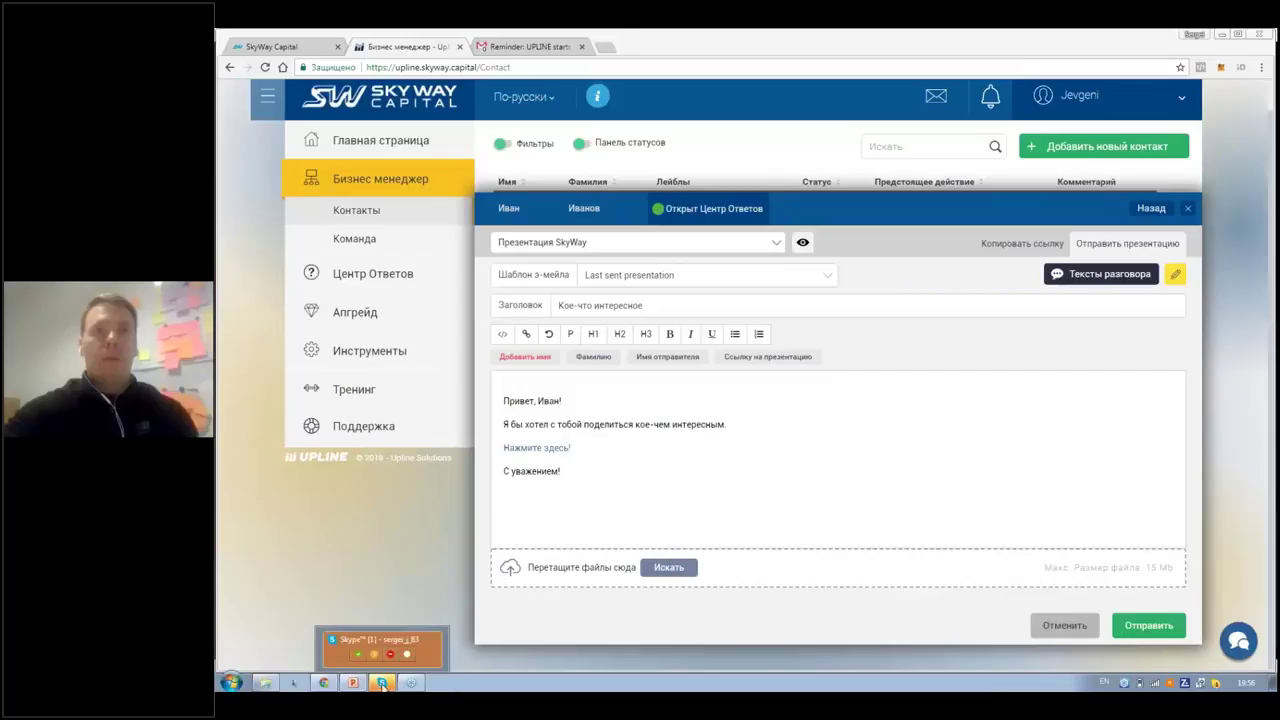
# Step: Copy the YouTube video link from the contact's Skype chat, then return to the UPLINE email form in Chrome
pyautogui.click(383, 686)
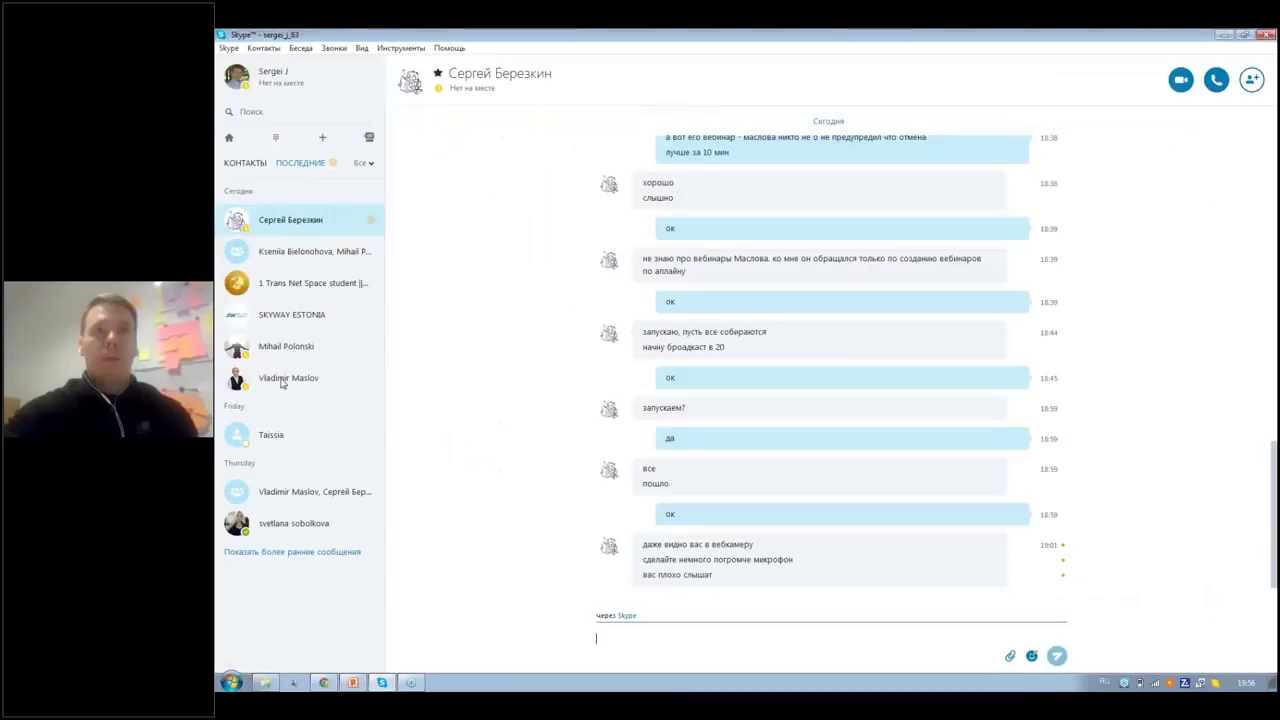
pyautogui.click(285, 378)
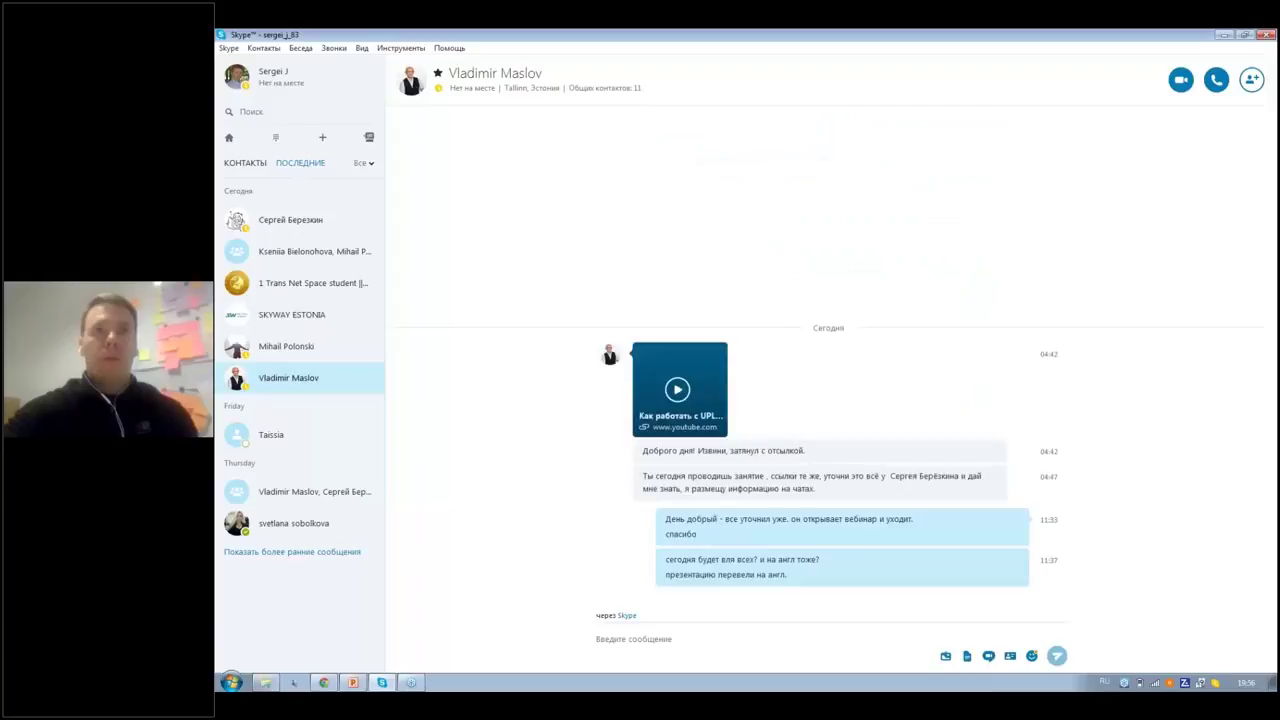
pyautogui.rightClick(733, 421)
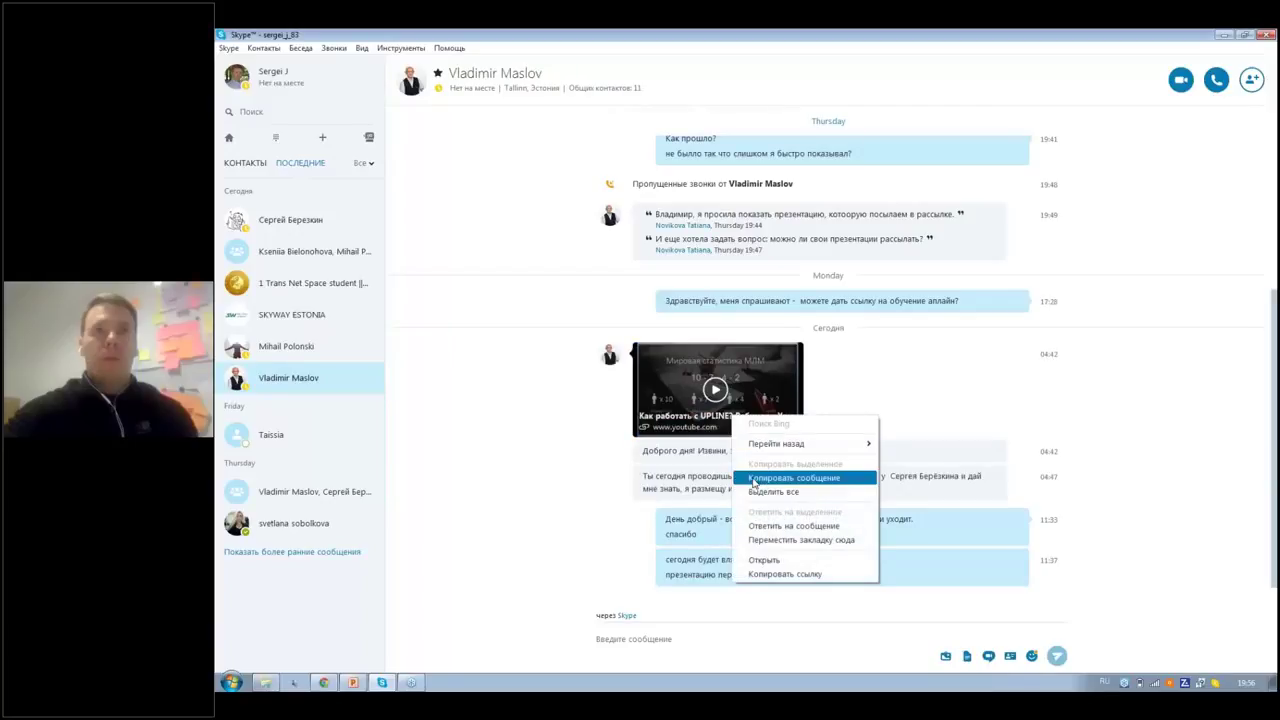
pyautogui.click(757, 574)
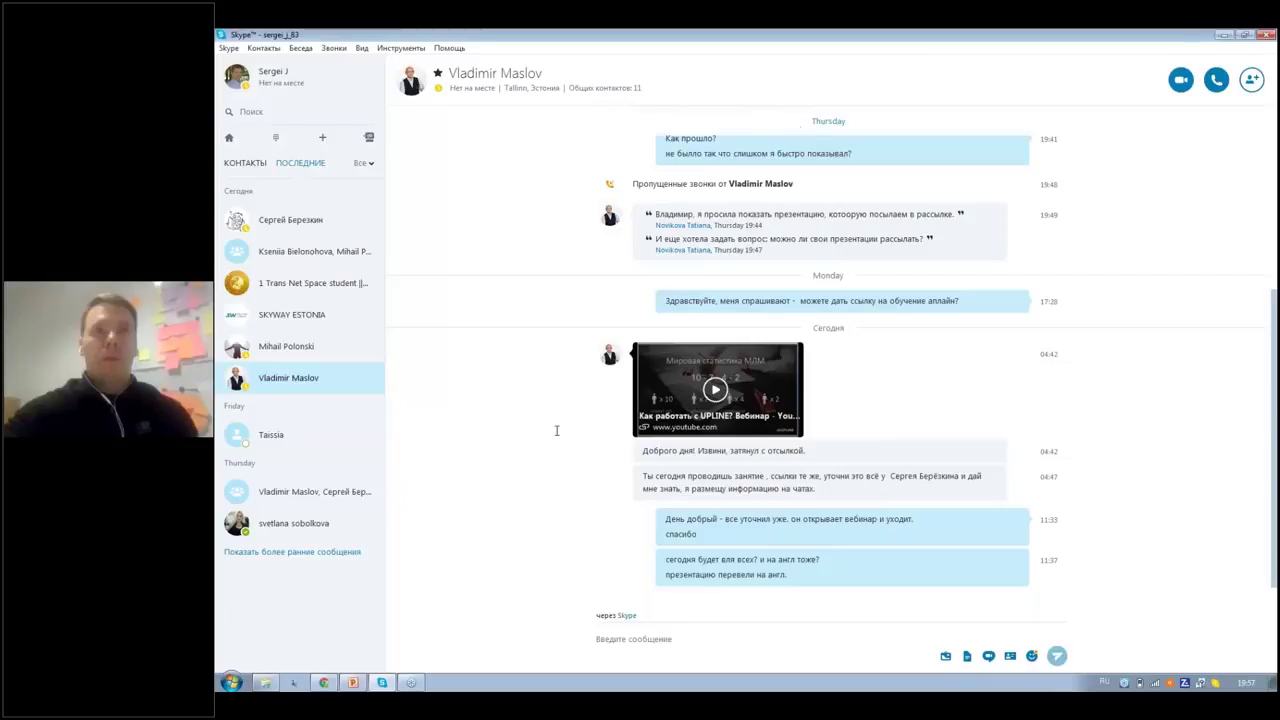
pyautogui.click(326, 685)
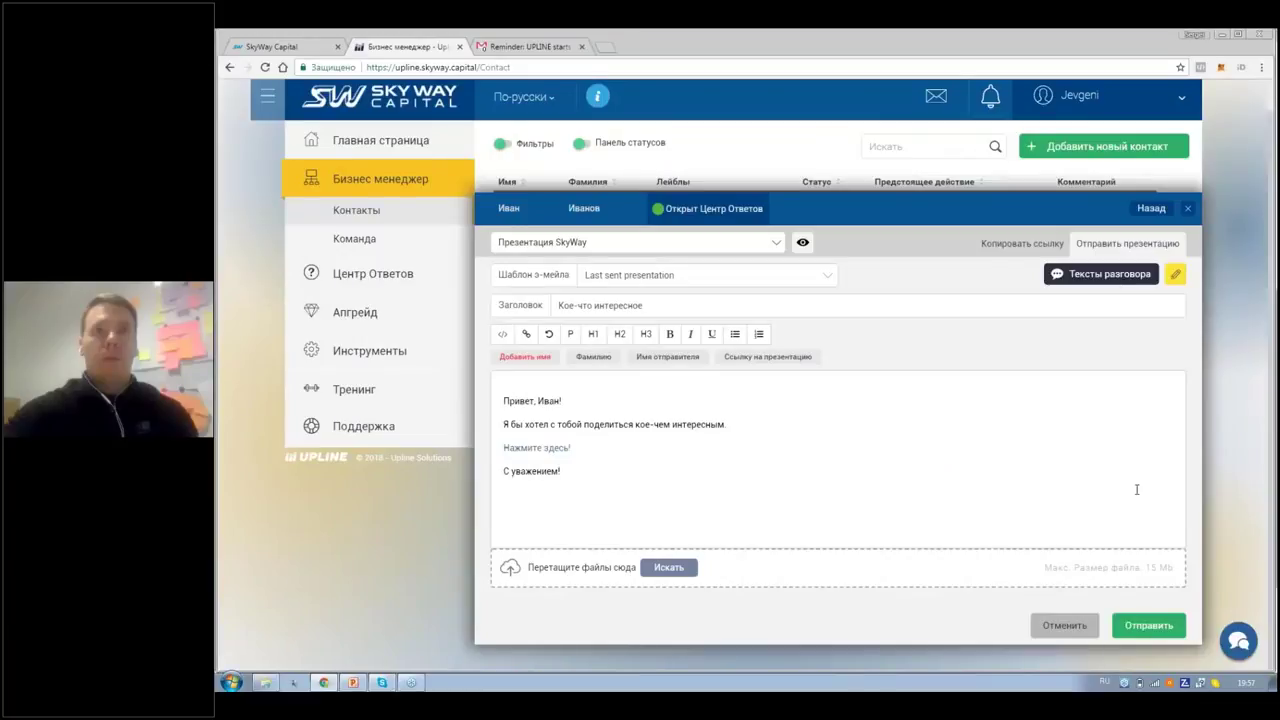